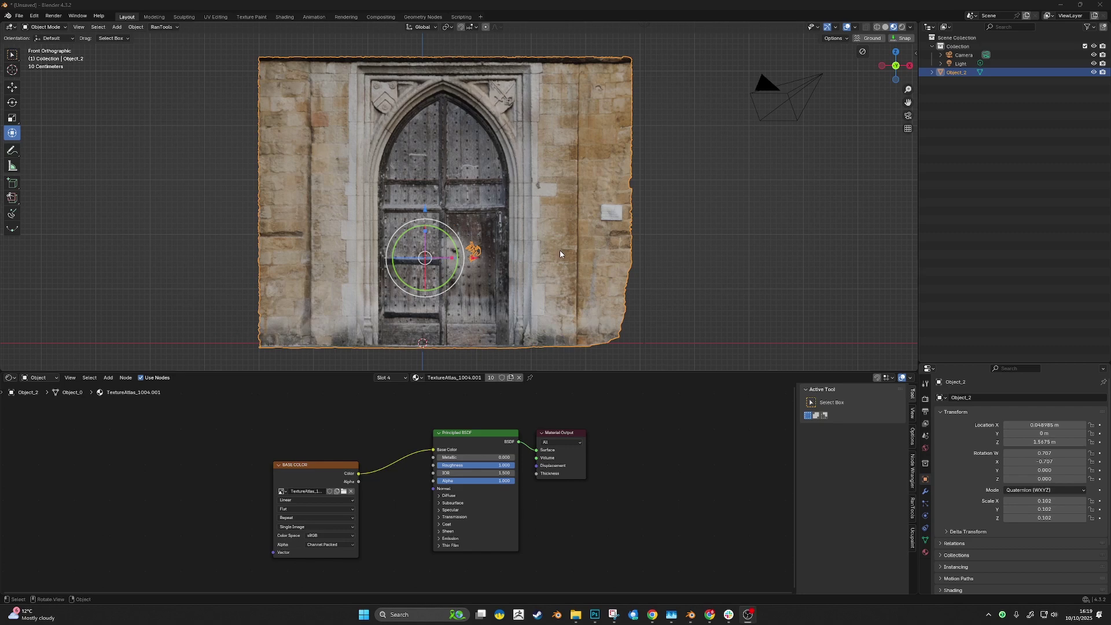
Look through the node setups of the door object's four material slots, ending on TextureAtlas_1001.001
middle_click_drag(537, 246, 568, 244, "shift")
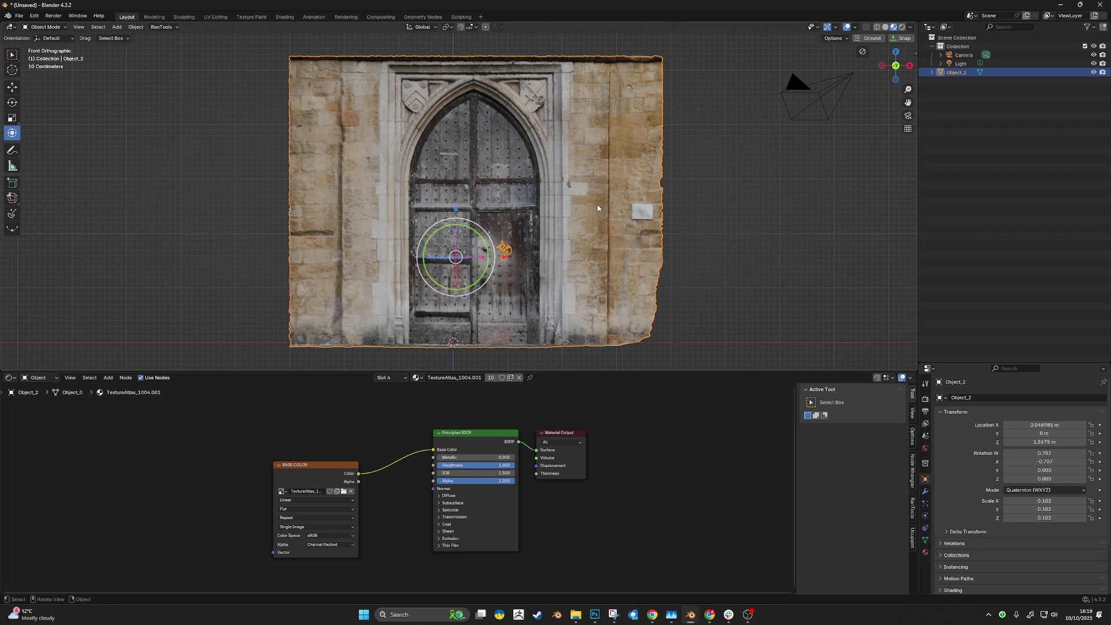
left_click(389, 377)
left_click(391, 379)
left_click(393, 398)
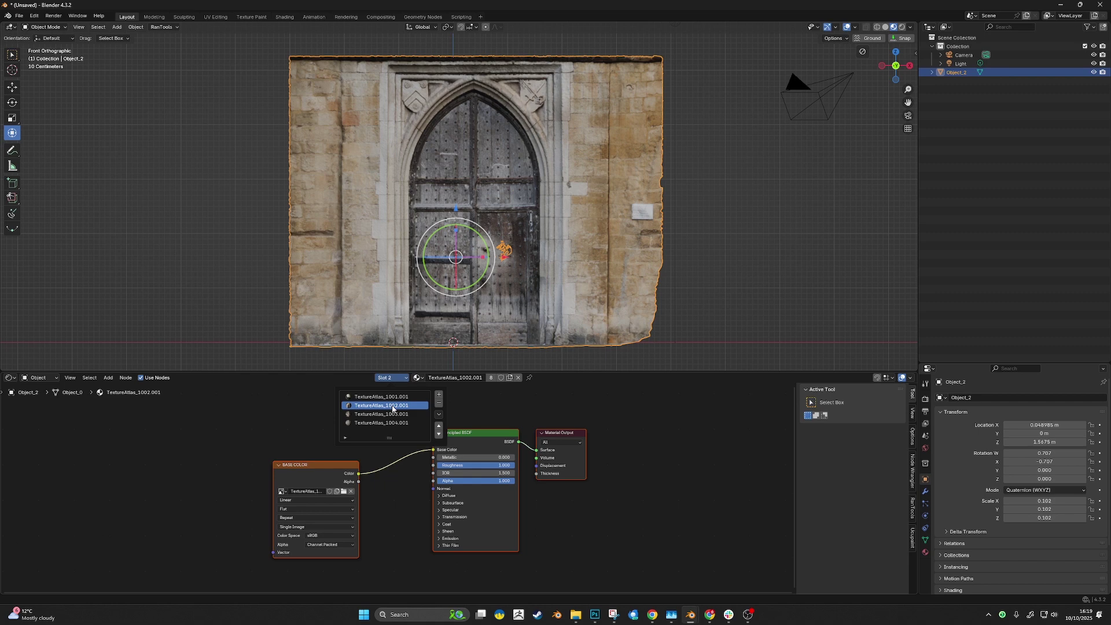
left_click(393, 414)
left_click(384, 397)
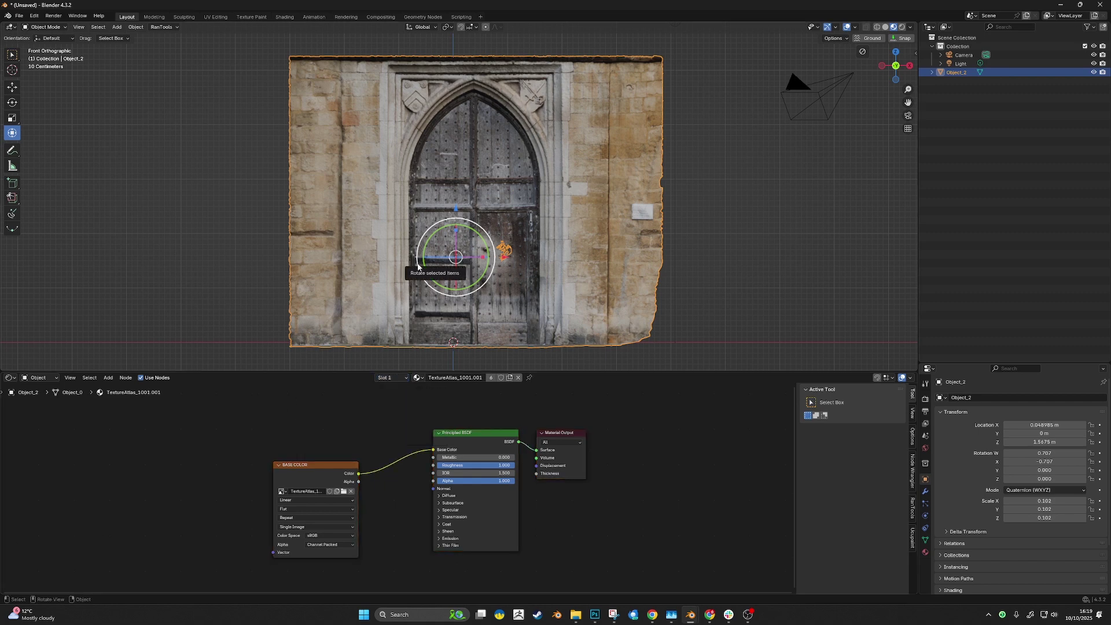
middle_click_drag(392, 418, 409, 429)
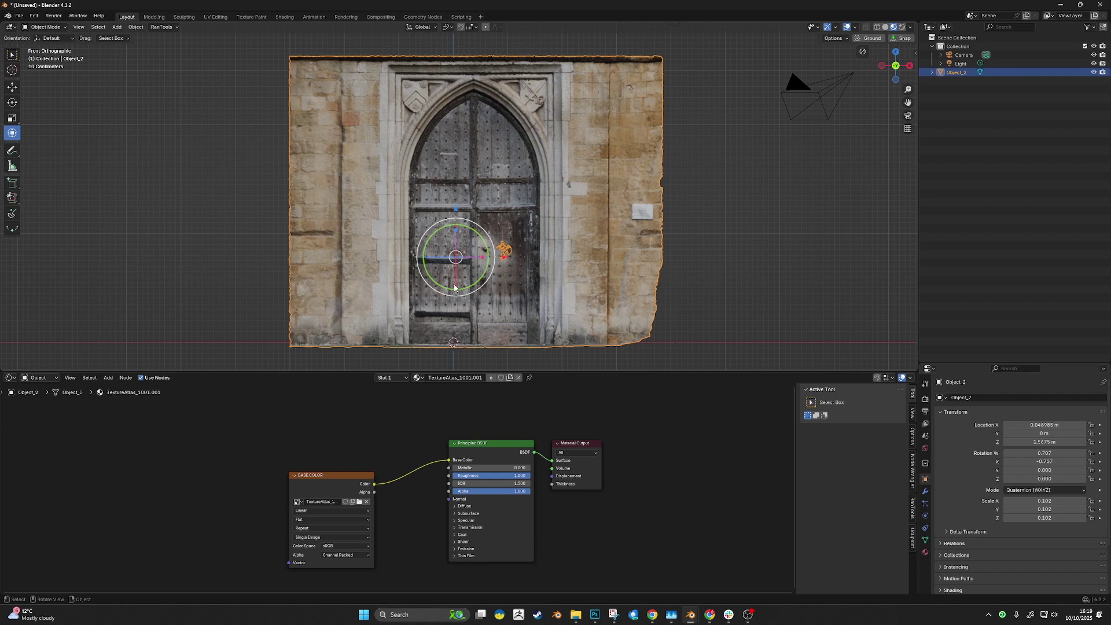
middle_click_drag(541, 197, 556, 212, "shift")
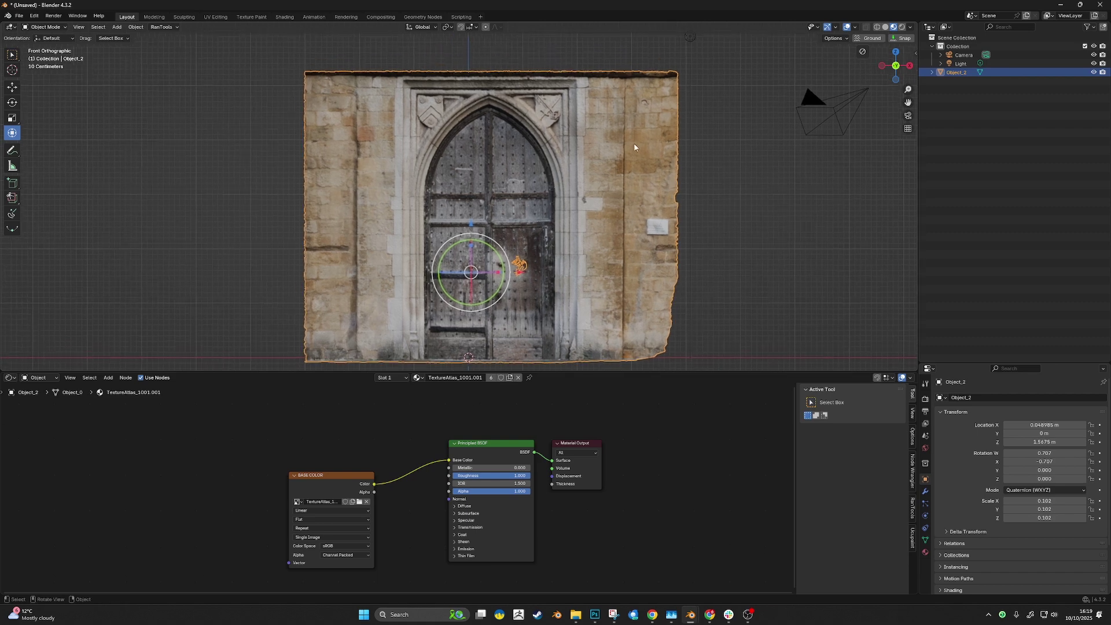
Merge all vertices of the door mesh by distance in Edit Mode and return to Object Mode
key("Tab")
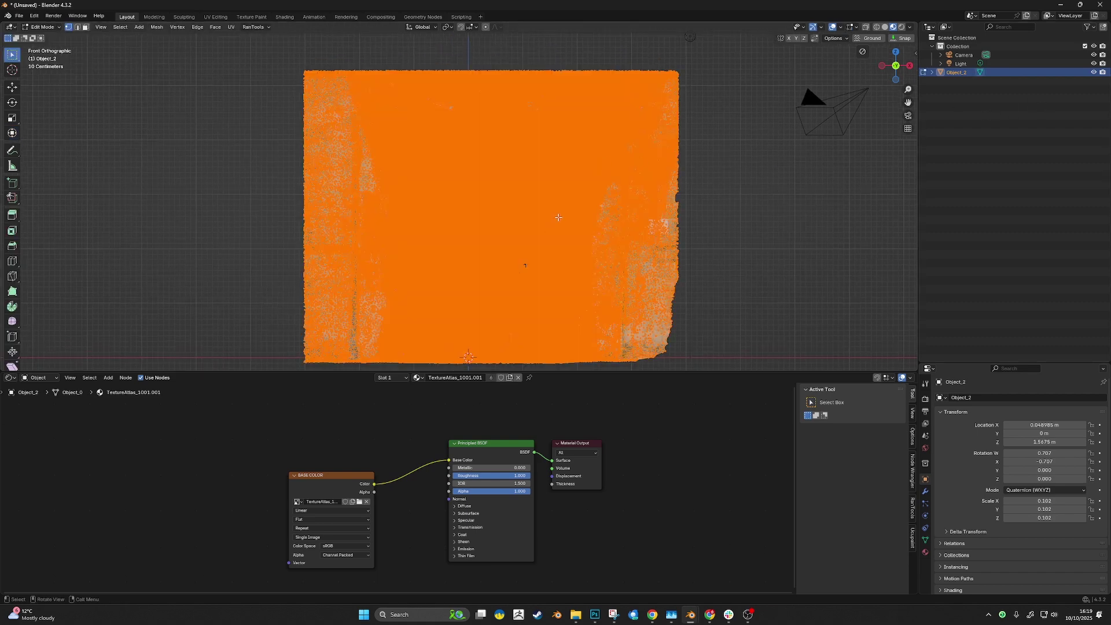
scroll(511, 214, "up", 1)
scroll(505, 214, "down", 2)
scroll(494, 214, "up", 2)
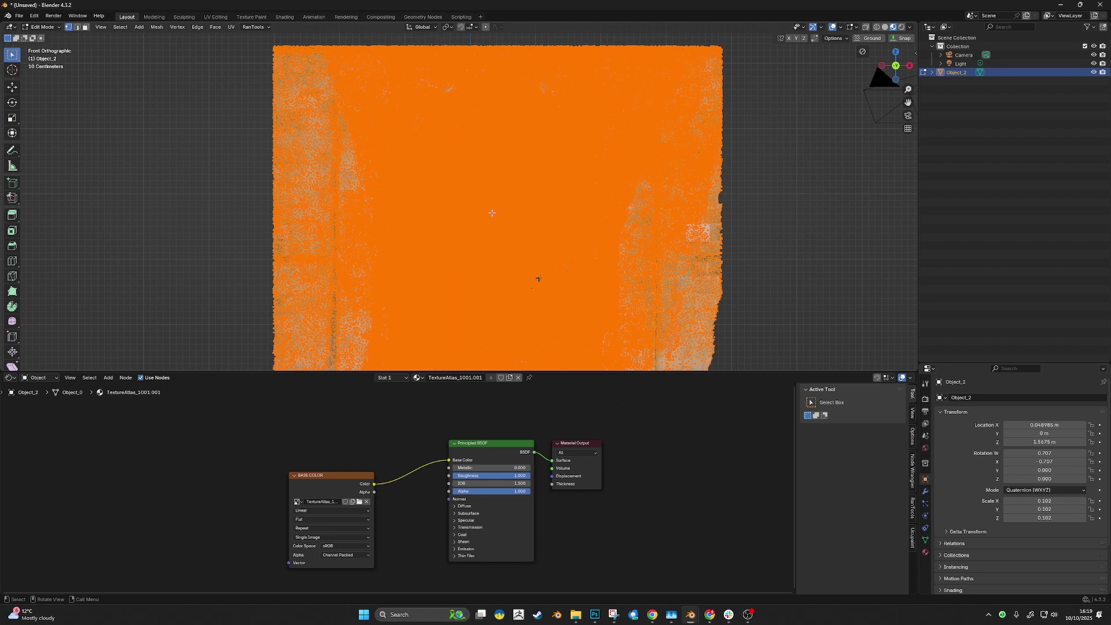
scroll(494, 246, "down", 1)
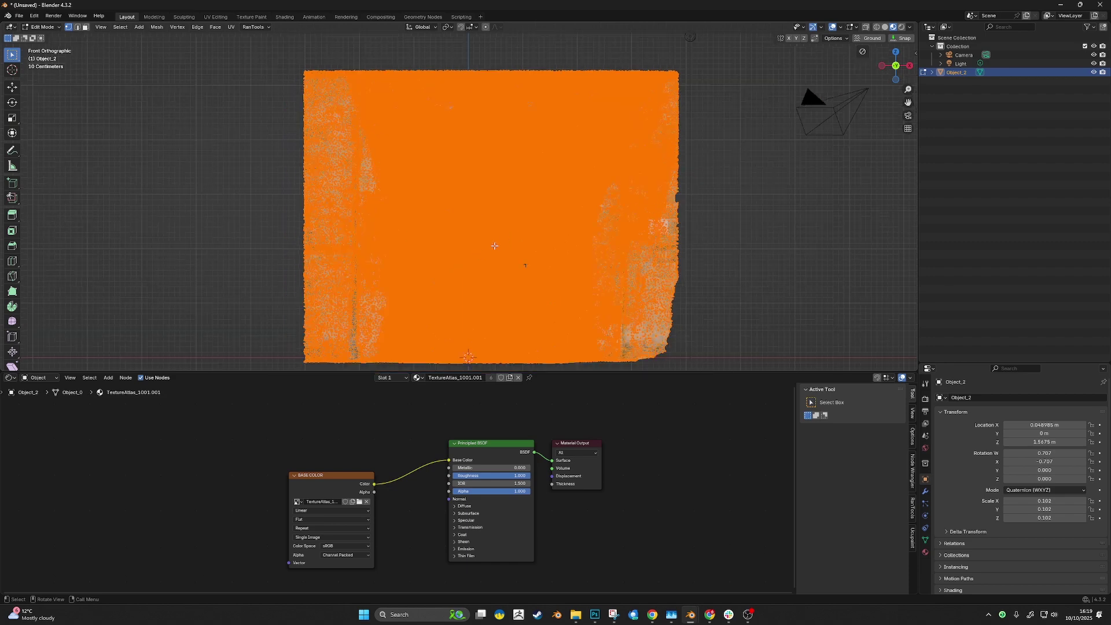
key("m")
key("Return")
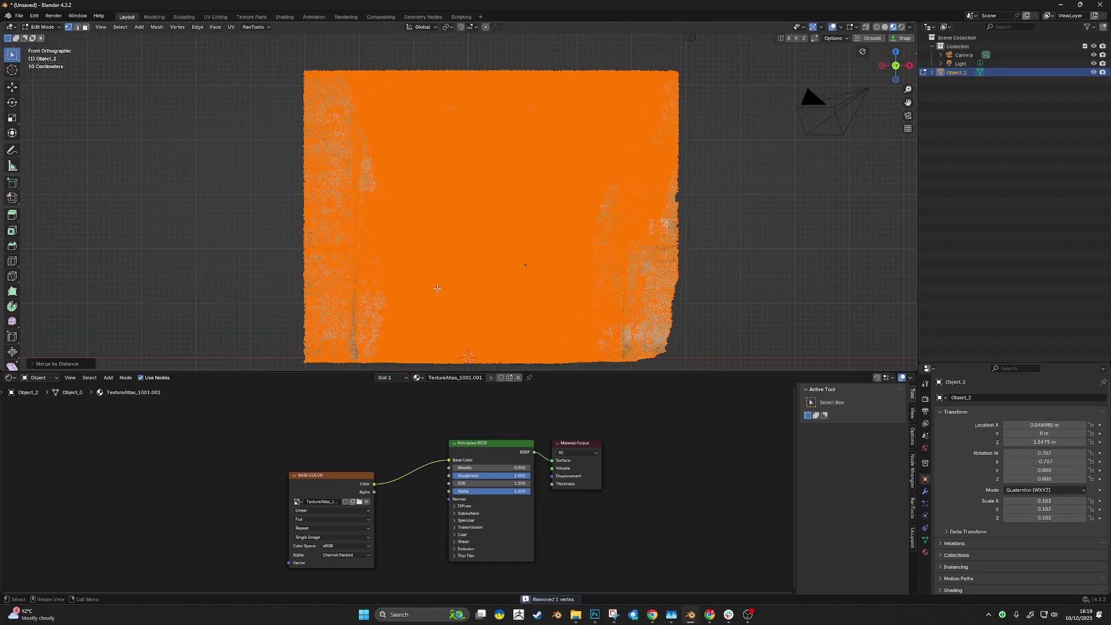
key("Tab")
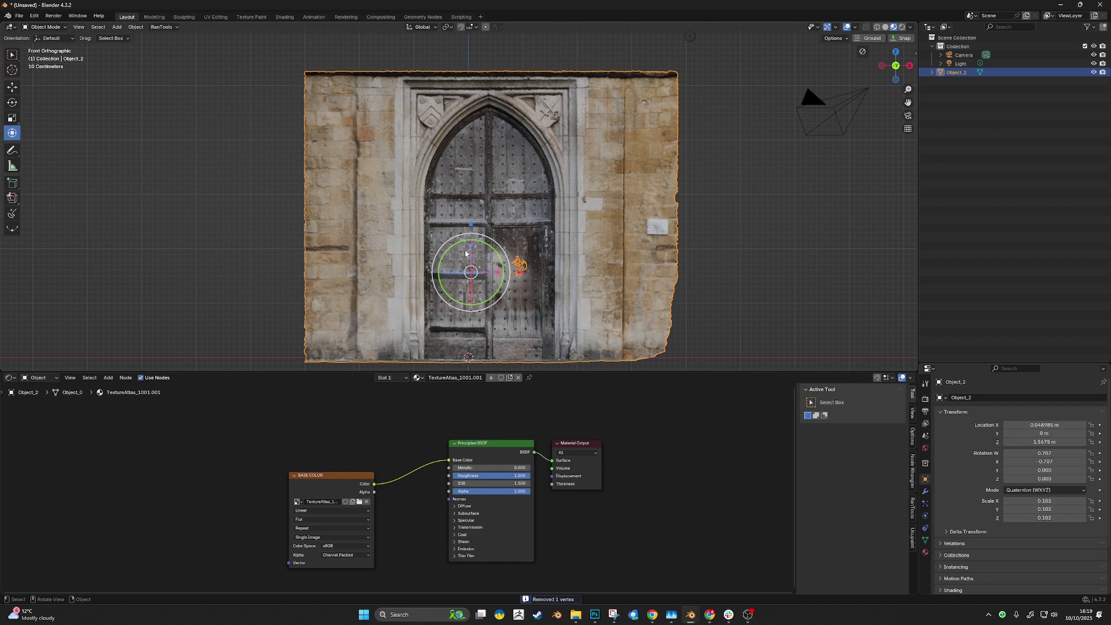
middle_click_drag(442, 227, 439, 222, "shift")
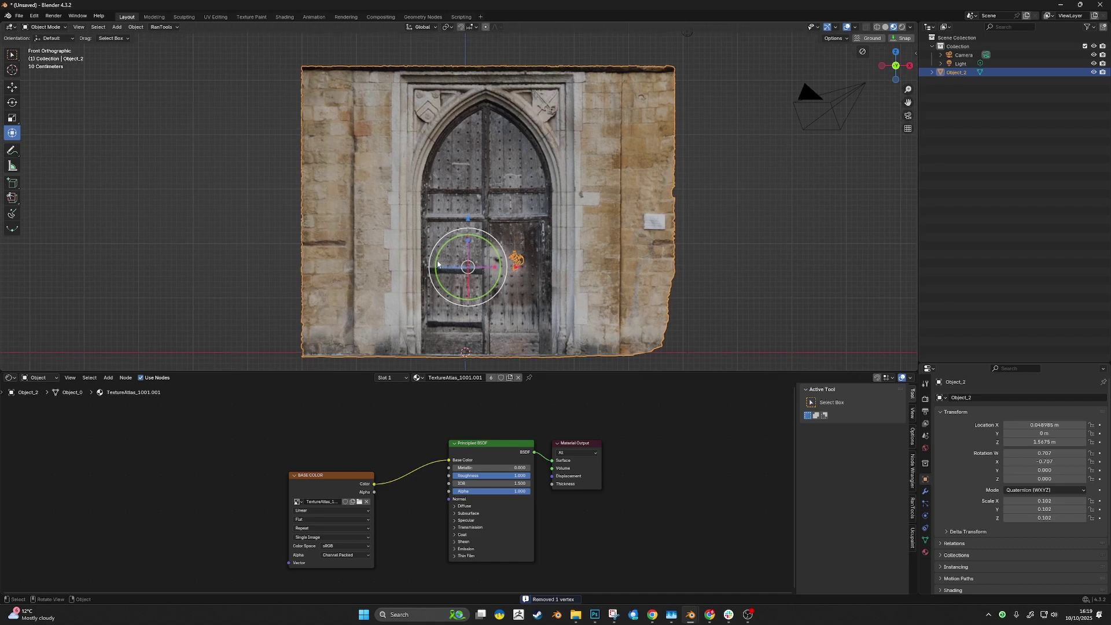
Add an Image Texture node to the TextureAtlas_1001.001 material and place it above the BASE COLOR node
key("shift+a")
left_click(377, 431)
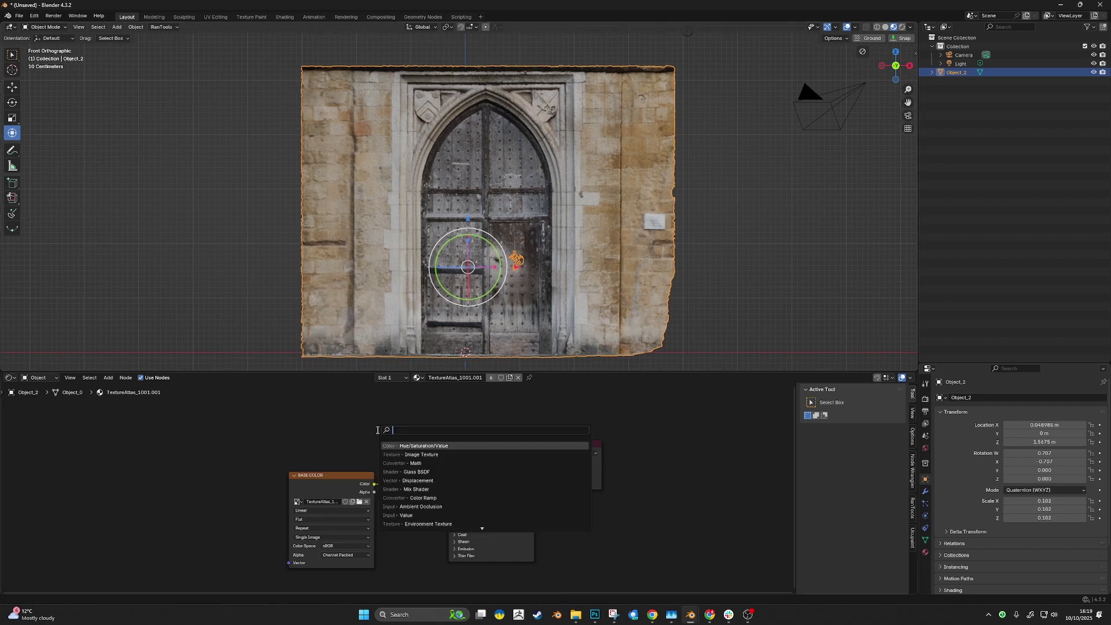
left_click(421, 454)
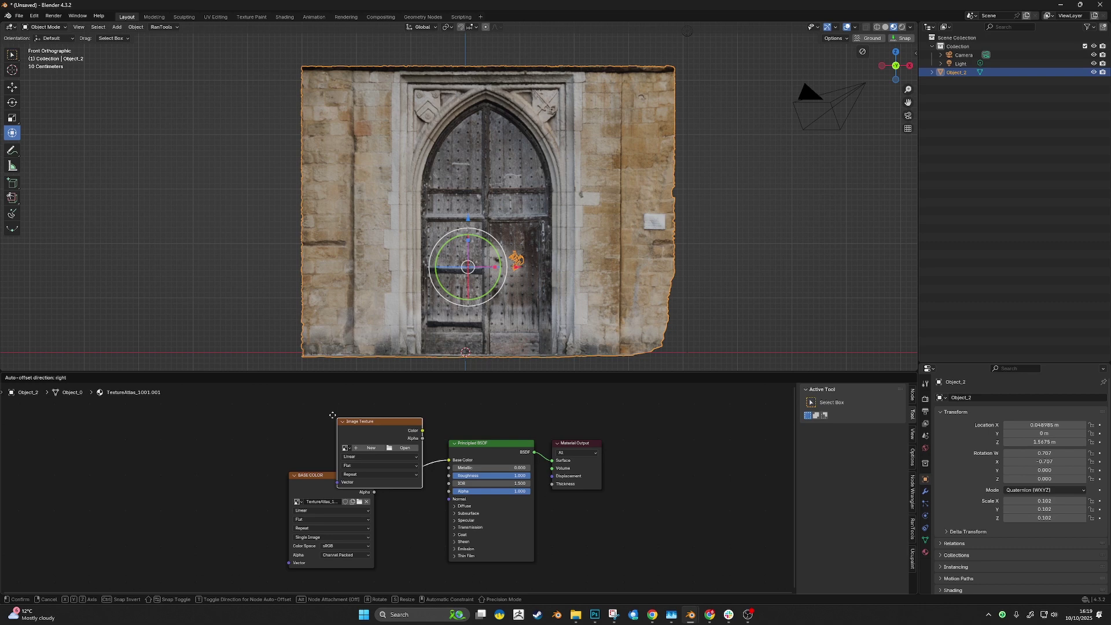
left_click(319, 391)
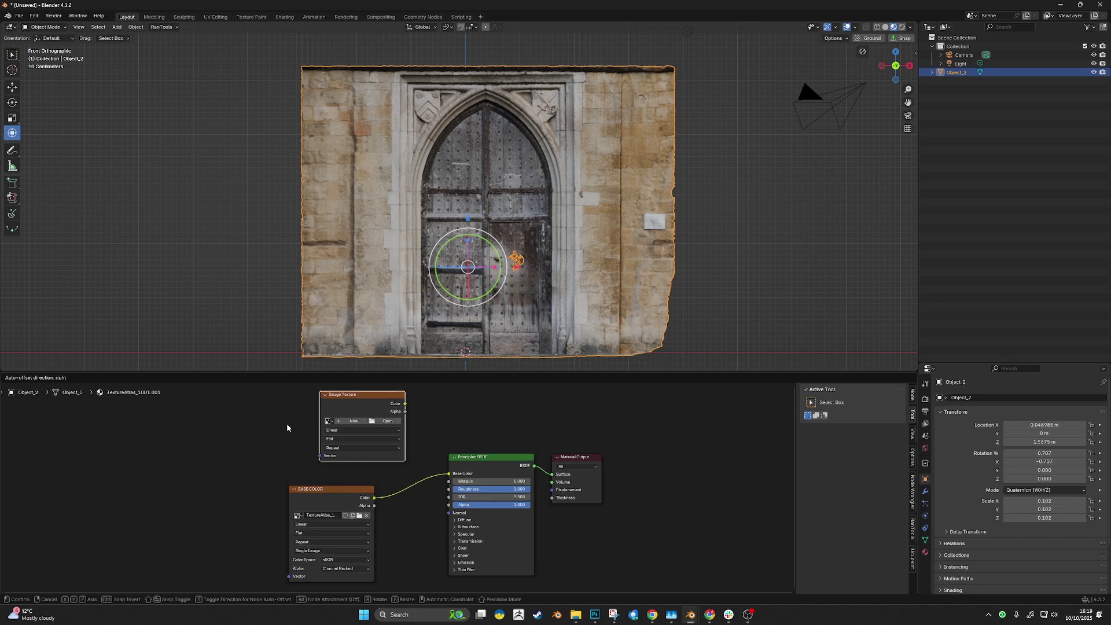
left_click(286, 419)
scroll(285, 418, "up", 2)
Start a new image in the empty Image Texture node, named door, with a width of 8192 px
left_click(359, 436)
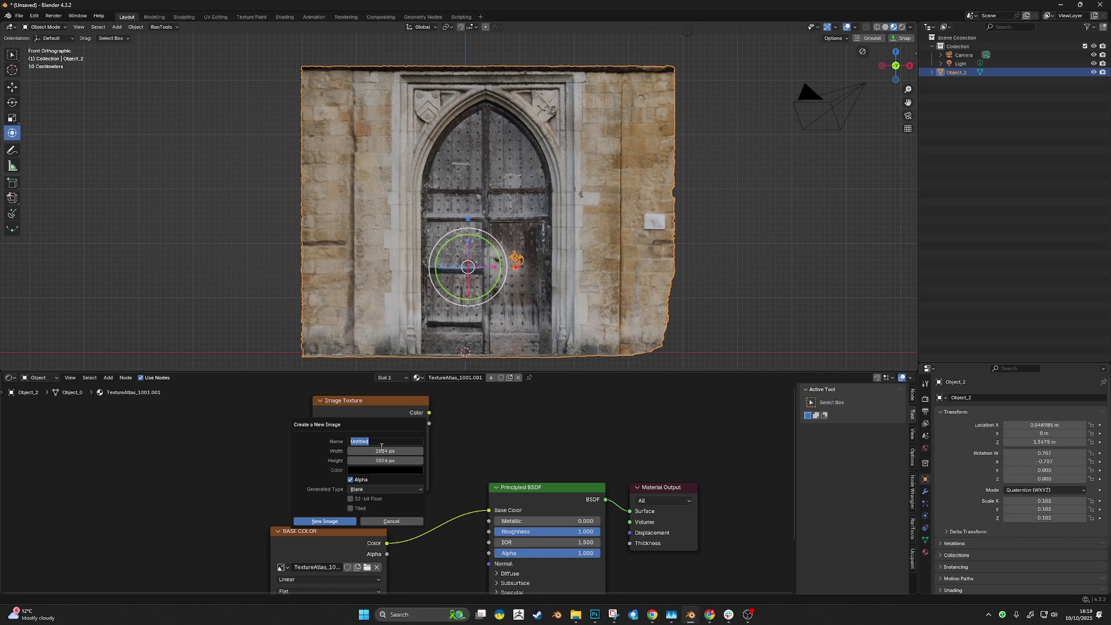
type("door")
key("Return")
left_click(381, 450)
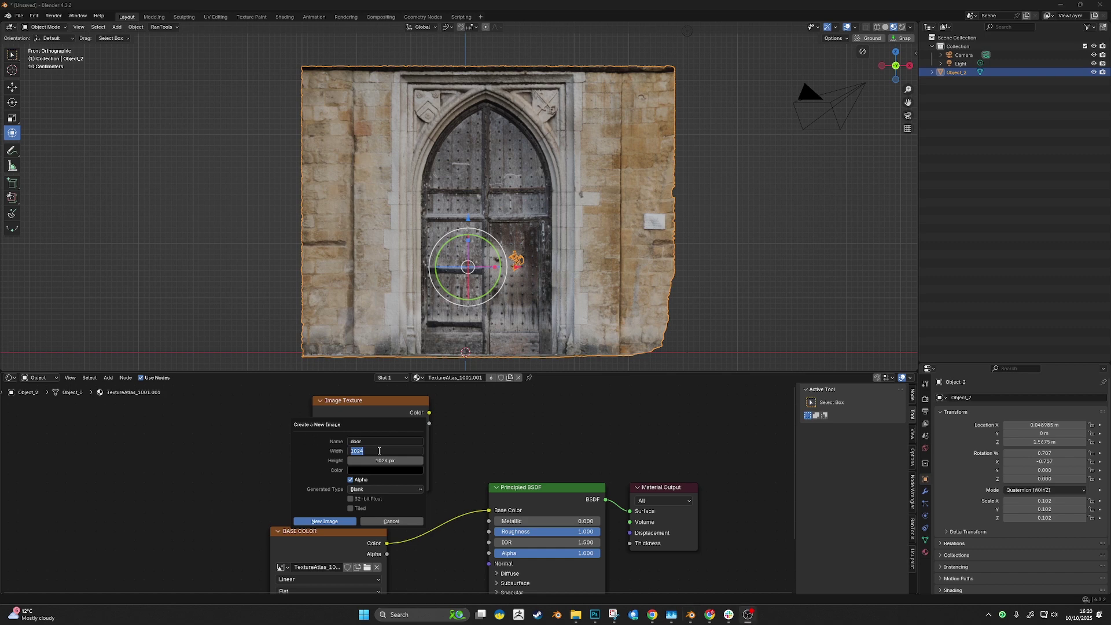
left_click(378, 451)
left_click_drag(377, 450, 299, 446)
key("ctrl+a")
type("81985")
key("BackSpace")
key("BackSpace")
type("2")
key("Tab")
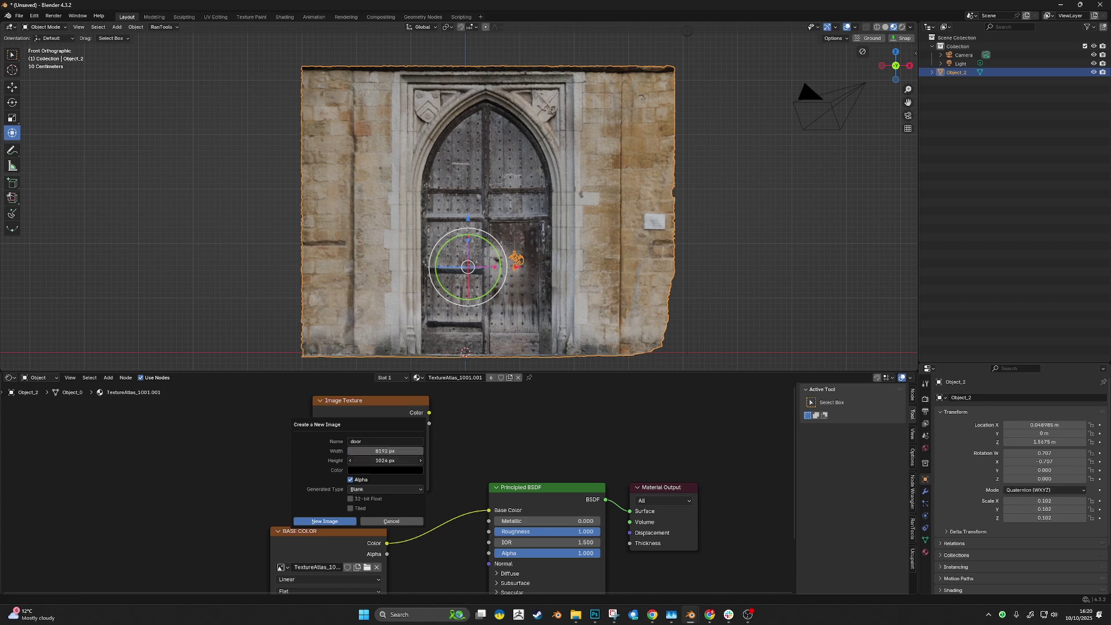
Set the new image's height to 8192 px, turn off its alpha and create it
type("8192")
key("Return")
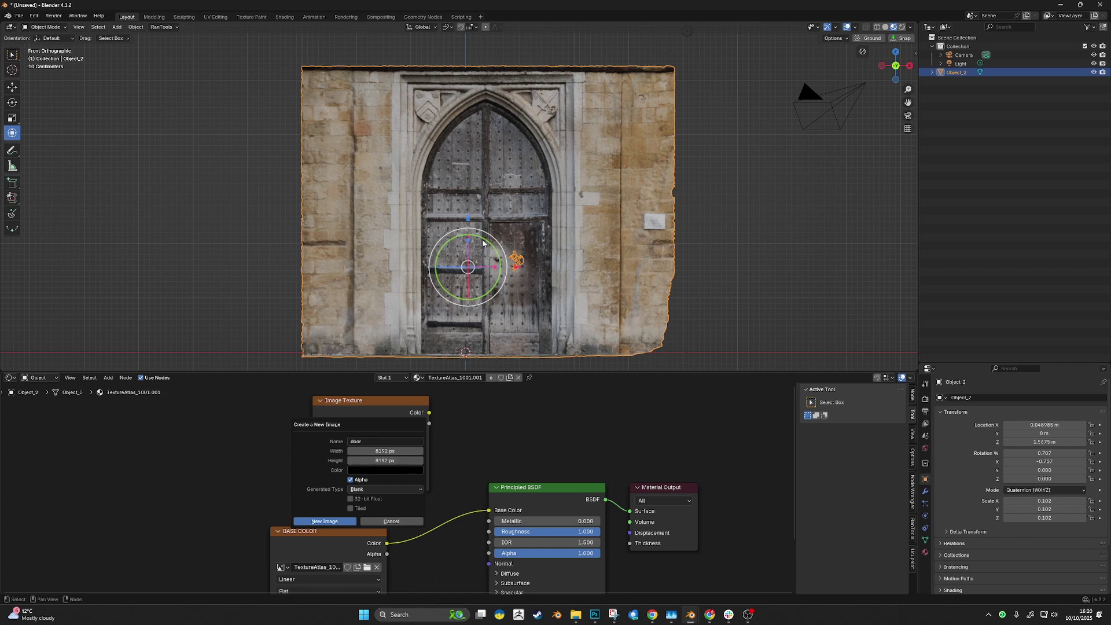
left_click(351, 480)
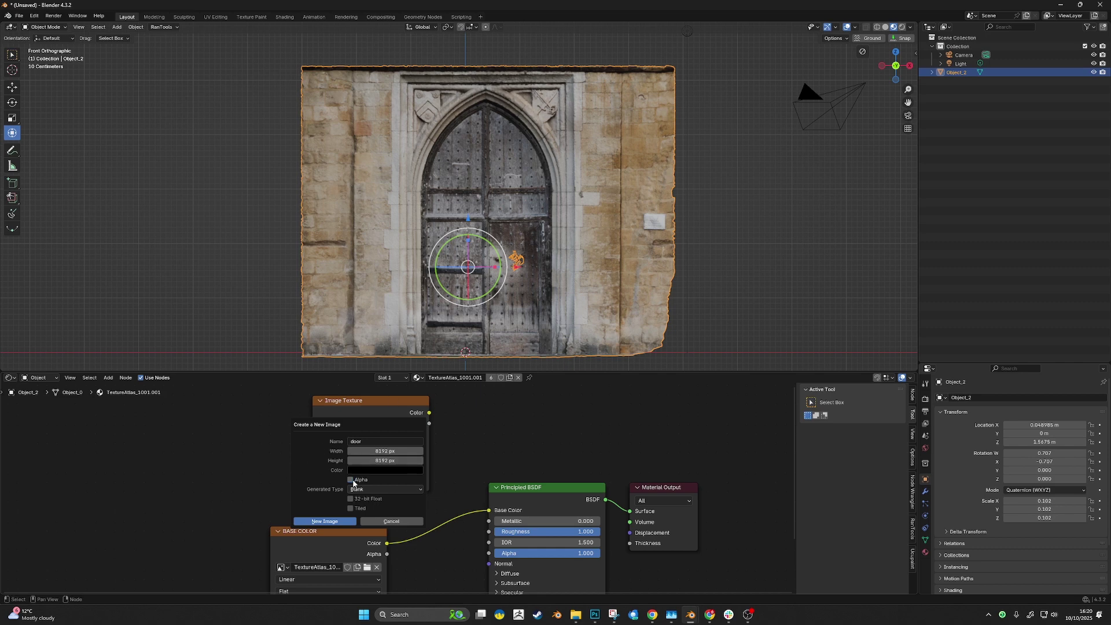
left_click(324, 521)
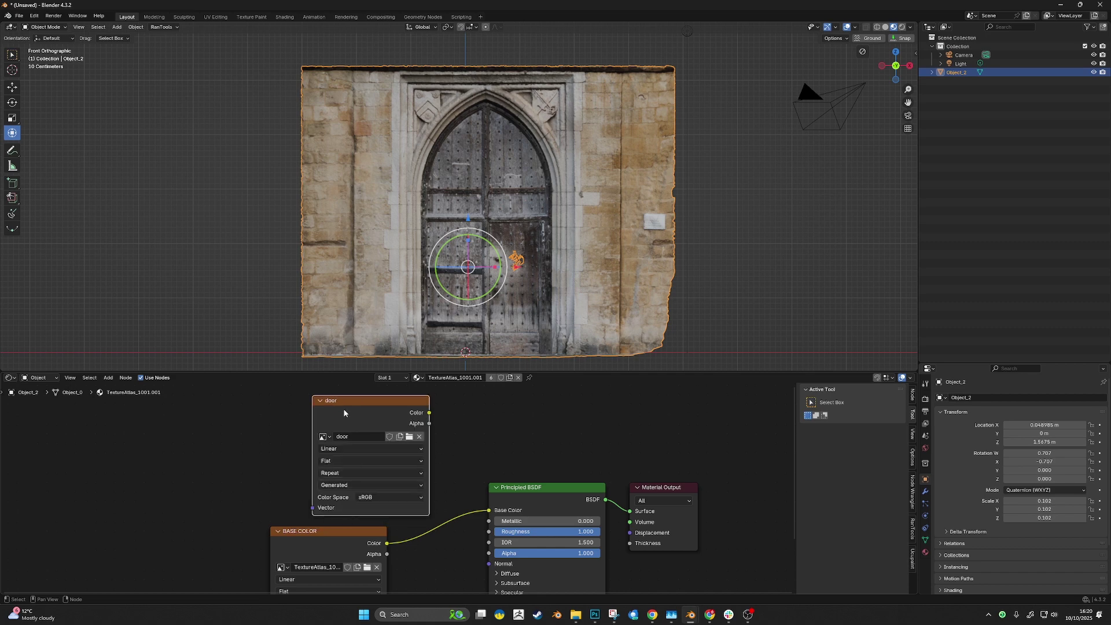
Copy the door image texture node into the TextureAtlas_1002.001 and TextureAtlas_1003.001 materials, above their BASE COLOR nodes
left_click(382, 378)
left_click(380, 406)
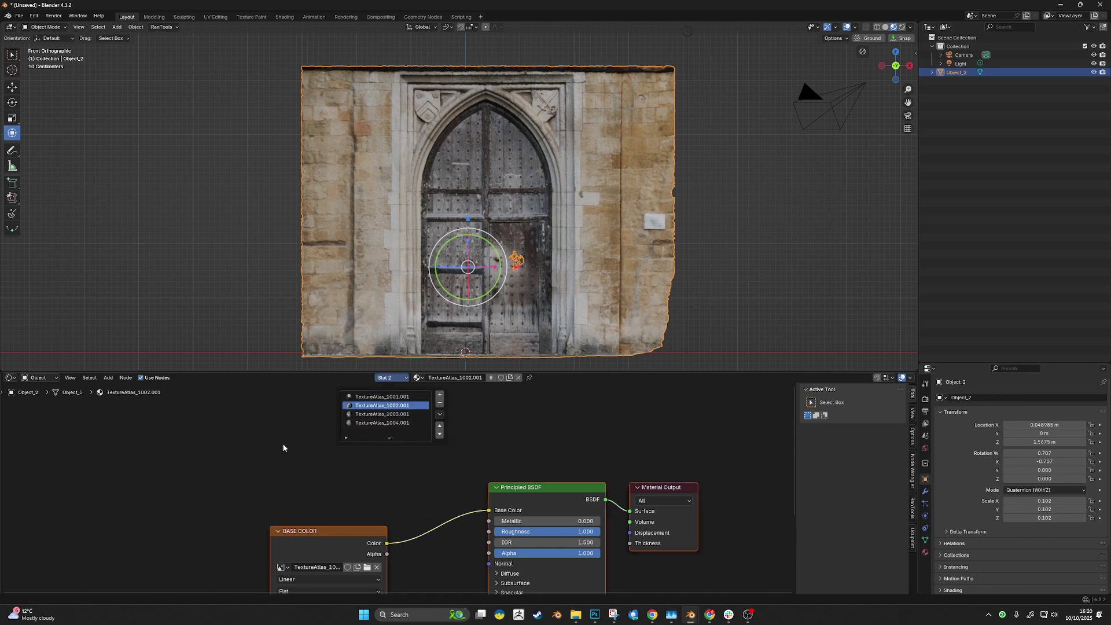
left_click_drag(391, 398, 365, 410)
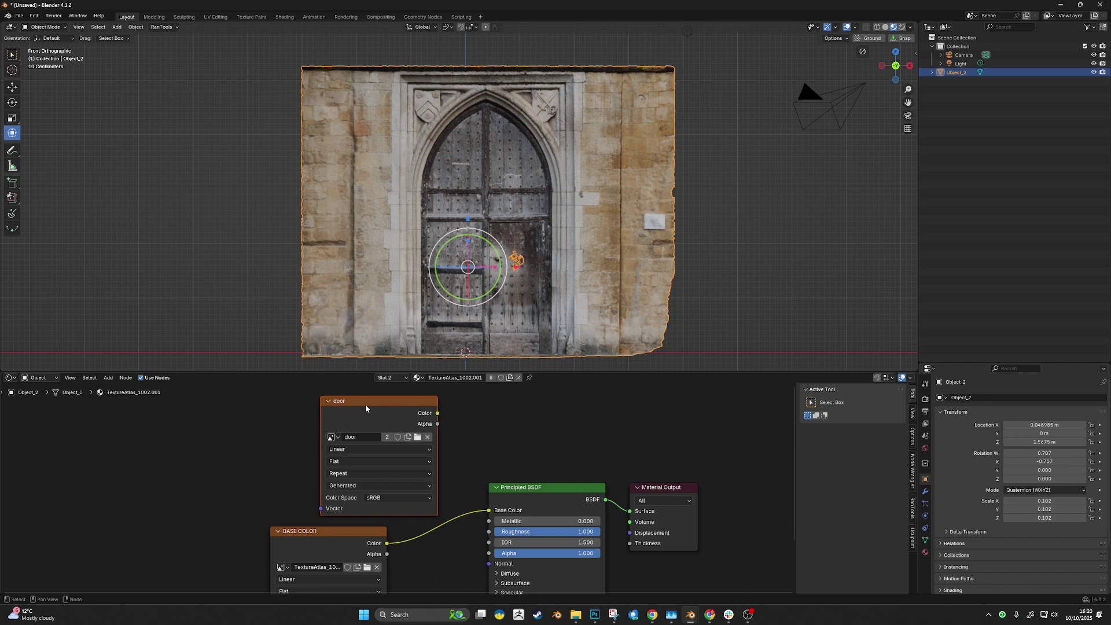
left_click(385, 378)
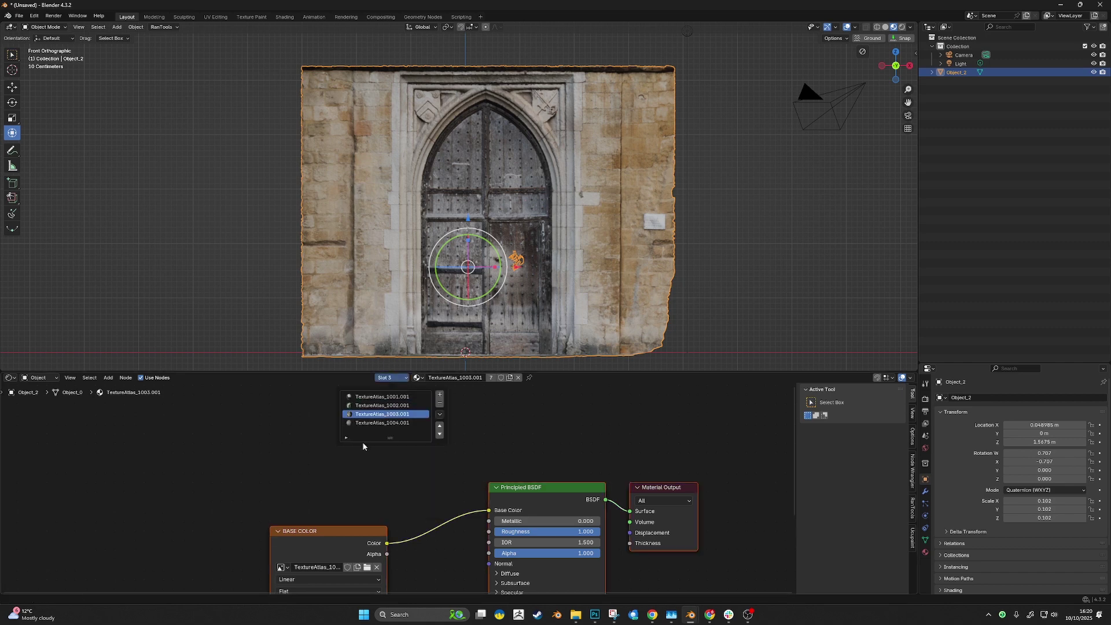
left_click(384, 414)
left_click_drag(392, 396, 347, 421)
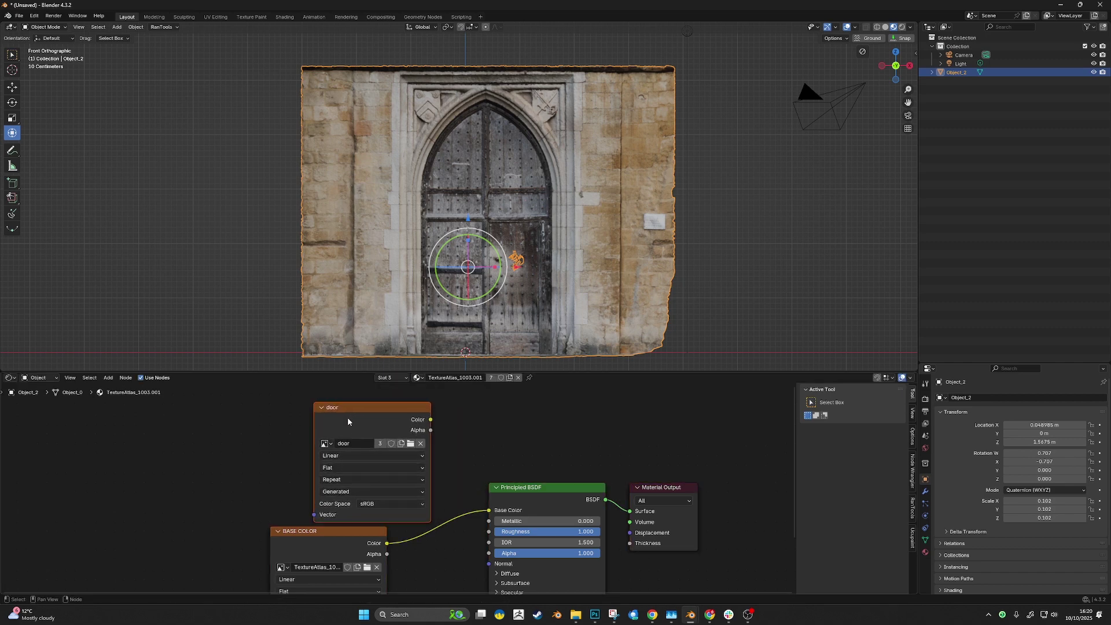
Paste the door image texture node into the TextureAtlas_1004.001 material and enlarge the node editor
left_click(386, 379)
left_click(381, 426)
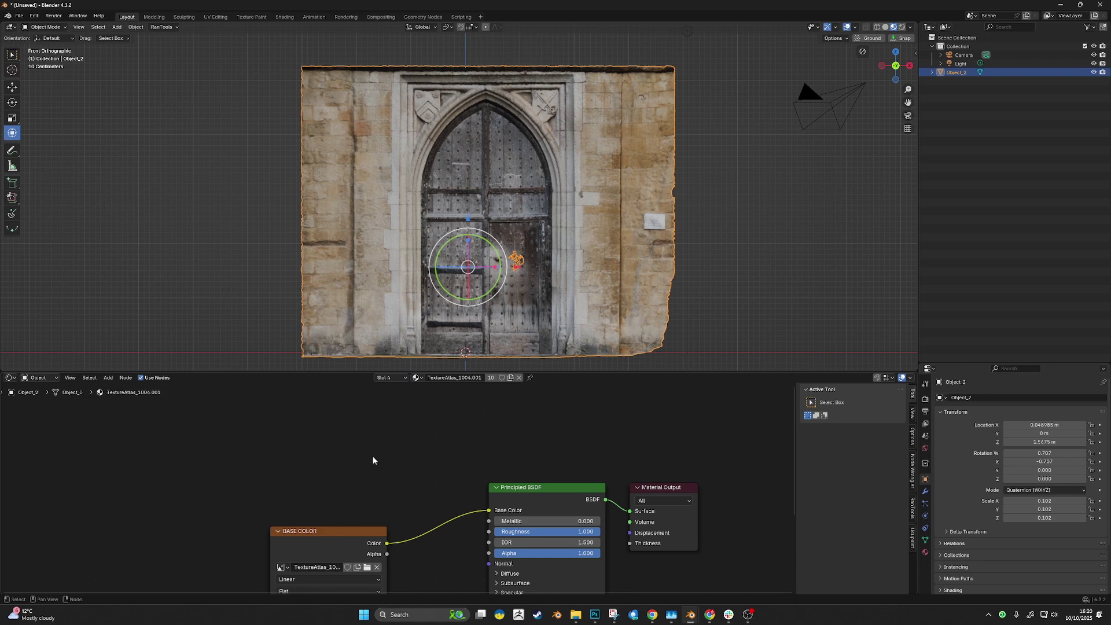
key("ctrl+v")
scroll(396, 430, "down", 2)
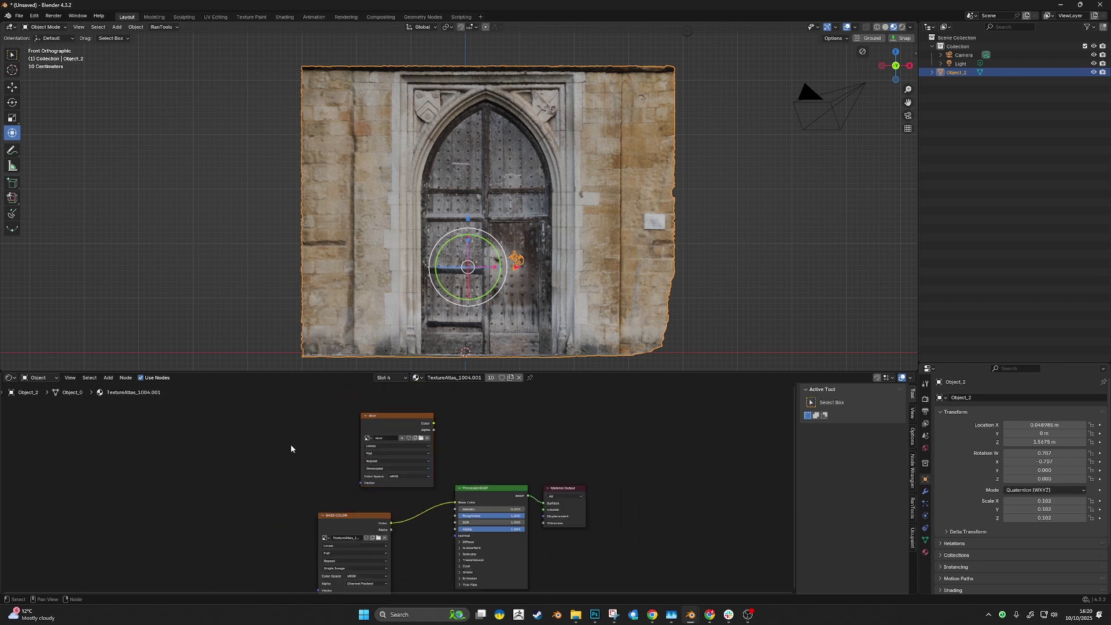
middle_click_drag(290, 449, 295, 431)
left_click_drag(403, 370, 403, 318)
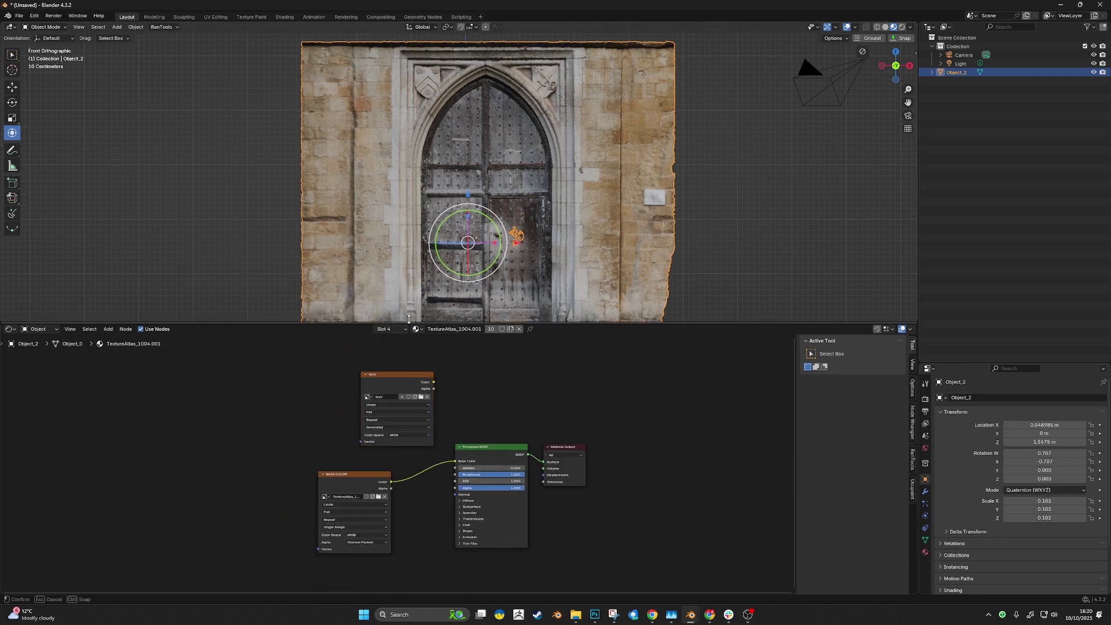
middle_click_drag(403, 367, 412, 390)
Move the door node clear of the other nodes in TextureAtlas_1003.001 and TextureAtlas_1002.001, and switch back to TextureAtlas_1001.001
left_click(389, 325)
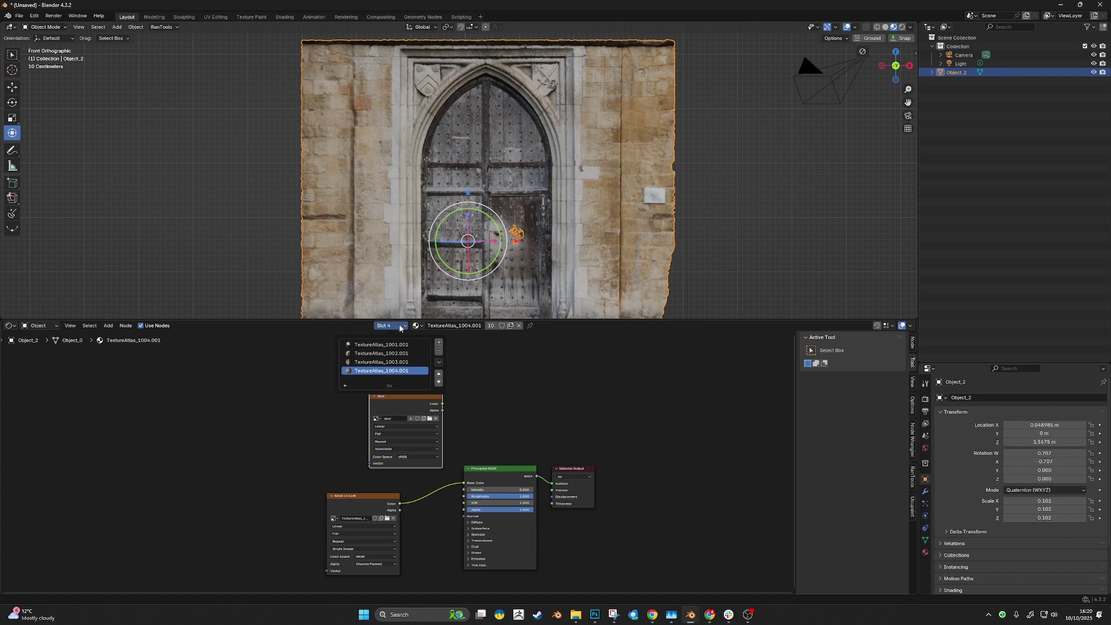
left_click(388, 361)
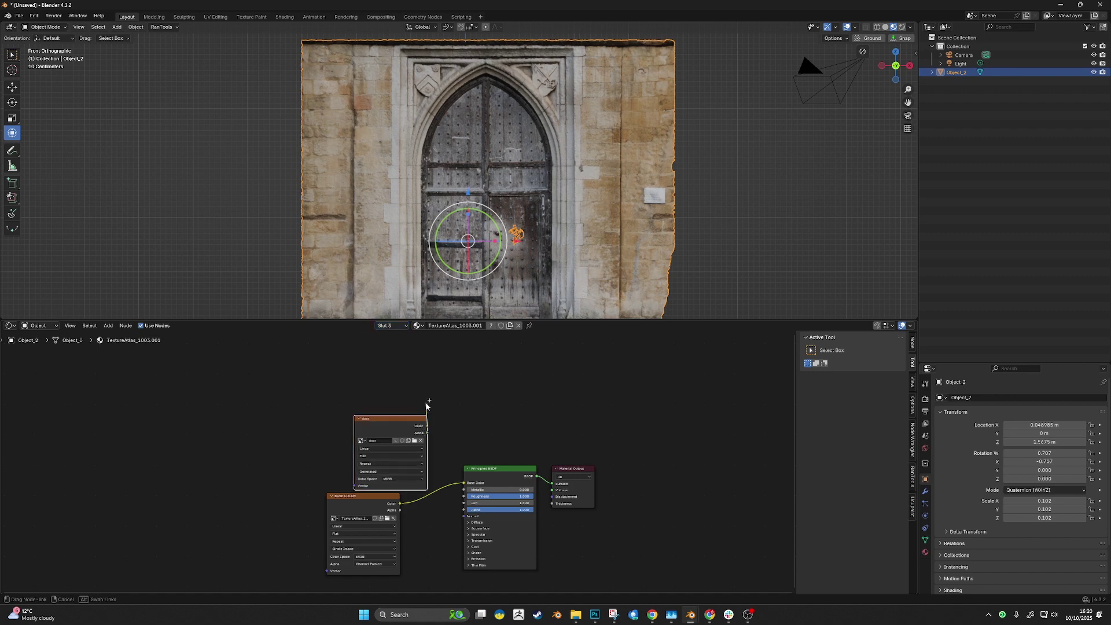
left_click_drag(427, 426, 463, 417)
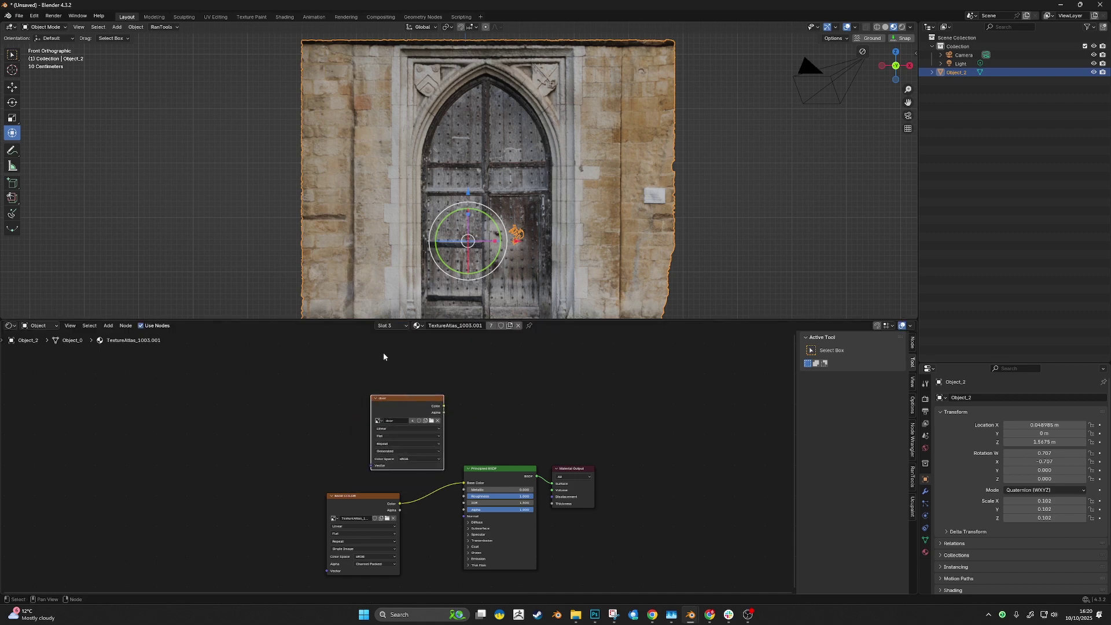
left_click(388, 325)
left_click(388, 353)
left_click_drag(393, 431, 411, 393)
left_click(391, 326)
left_click(382, 344)
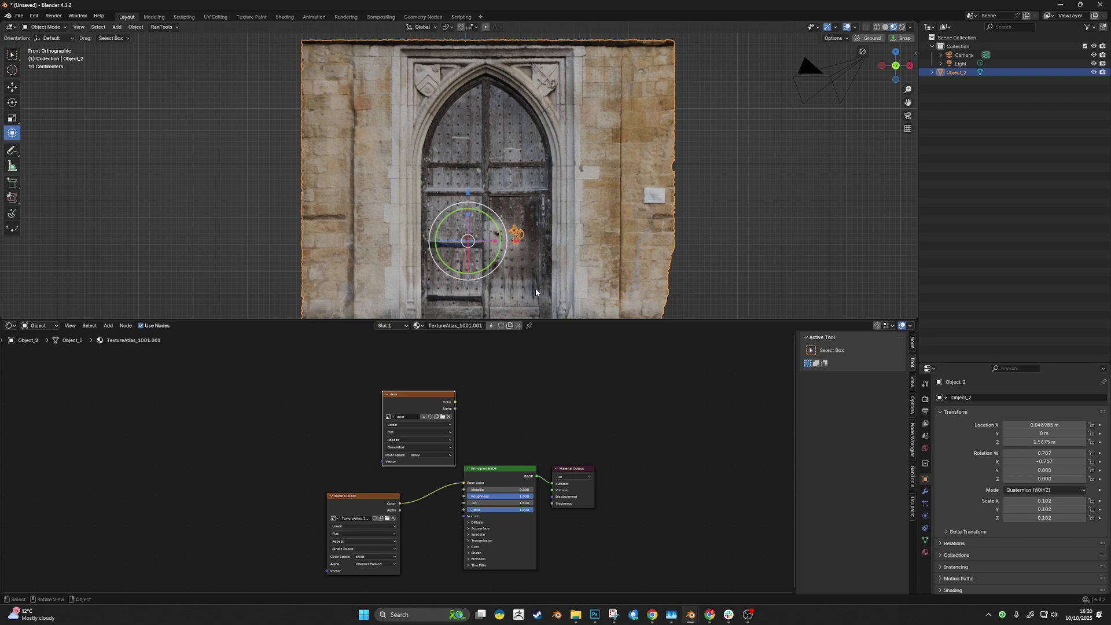
Enlarge the 3D viewport, add a second UV map to the door mesh and make it the active one for rendering
left_click_drag(559, 321, 553, 399)
middle_click_drag(534, 311, 534, 299, "shift")
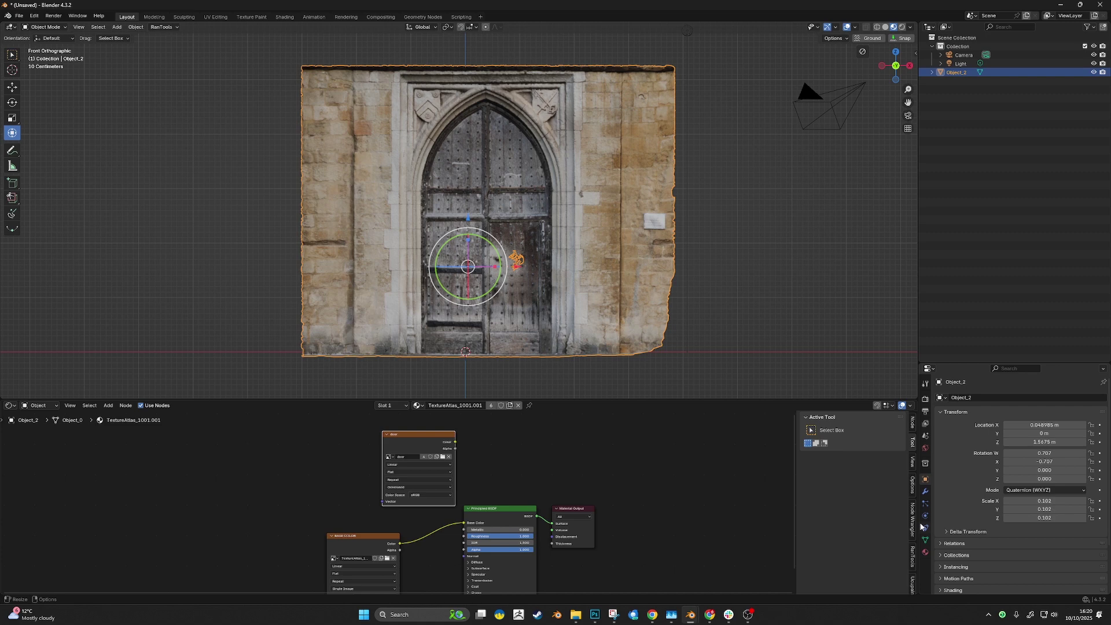
left_click(925, 492)
left_click(925, 481)
left_click(925, 540)
left_click(954, 529)
scroll(954, 529, "down", 3)
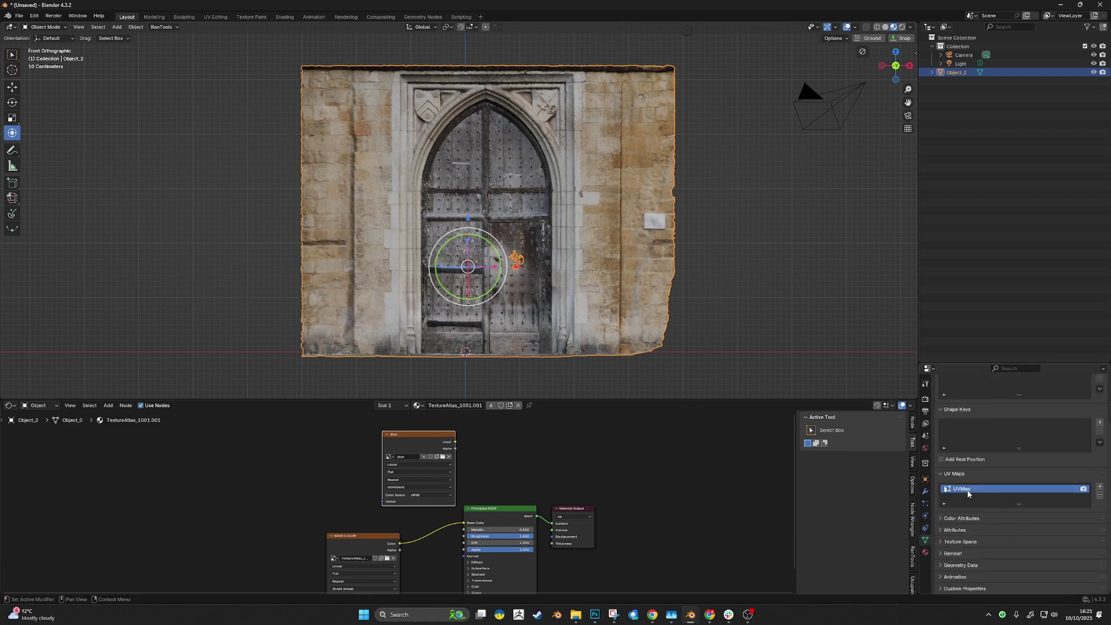
left_click(1098, 487)
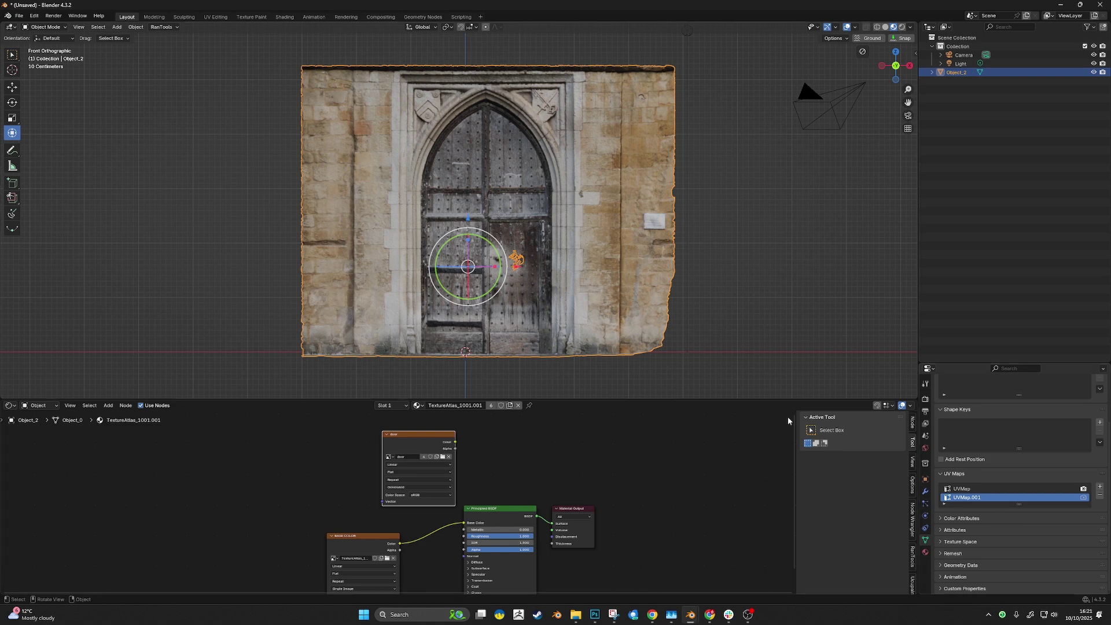
left_click(1083, 497)
Unwrap all faces of the door mesh into UVMap.001 with Smart UV Project, keeping the default settings, and return to Object Mode
key("Tab")
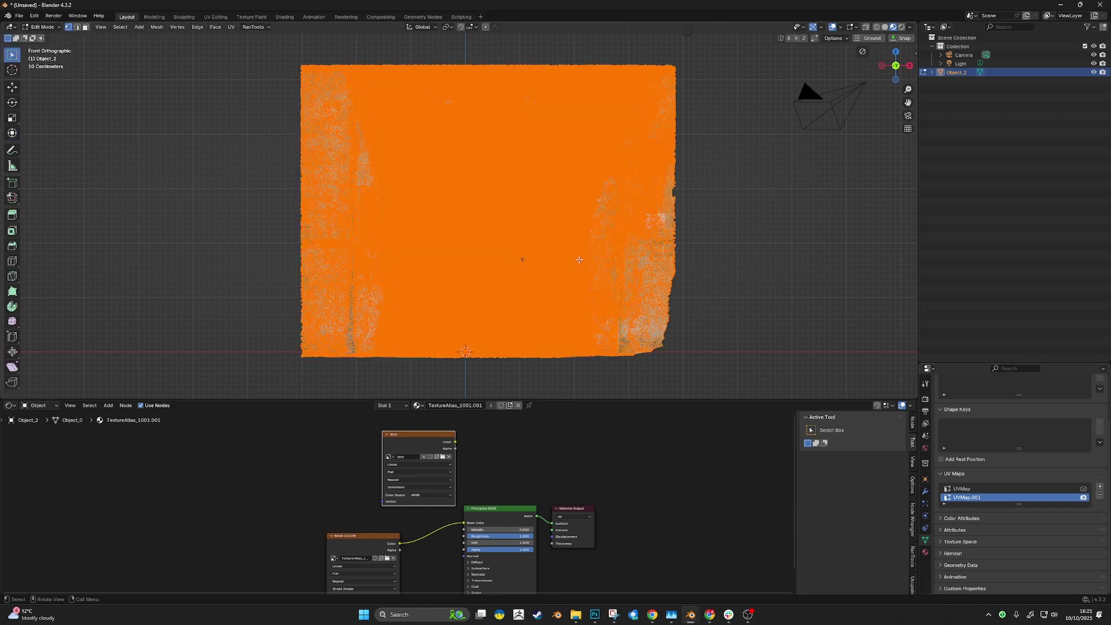
key("3")
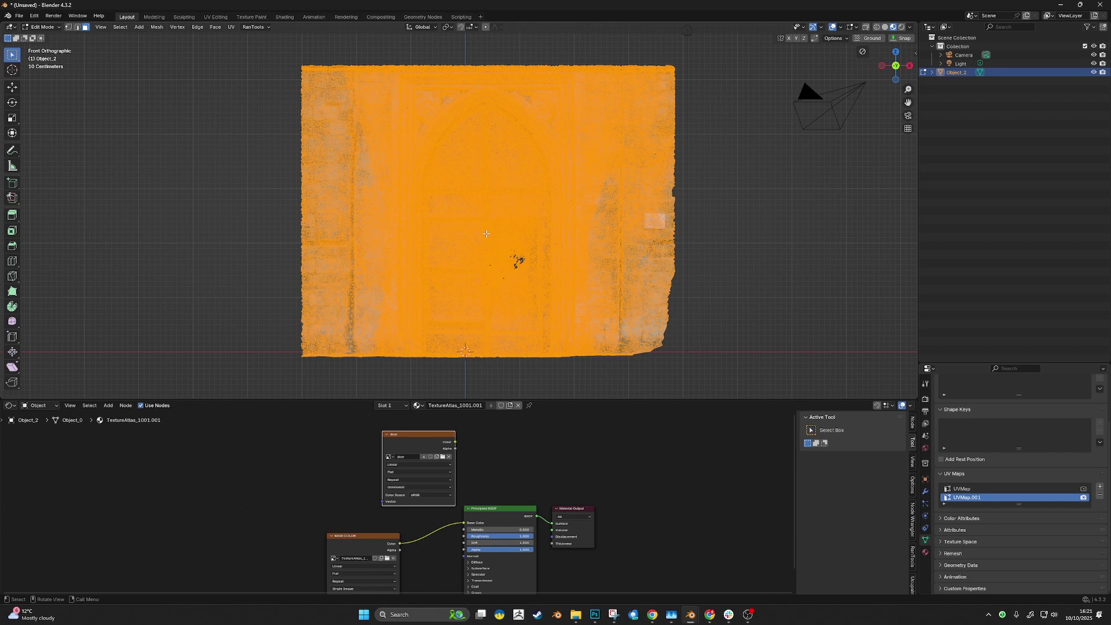
key("u")
mouse_move(486, 237)
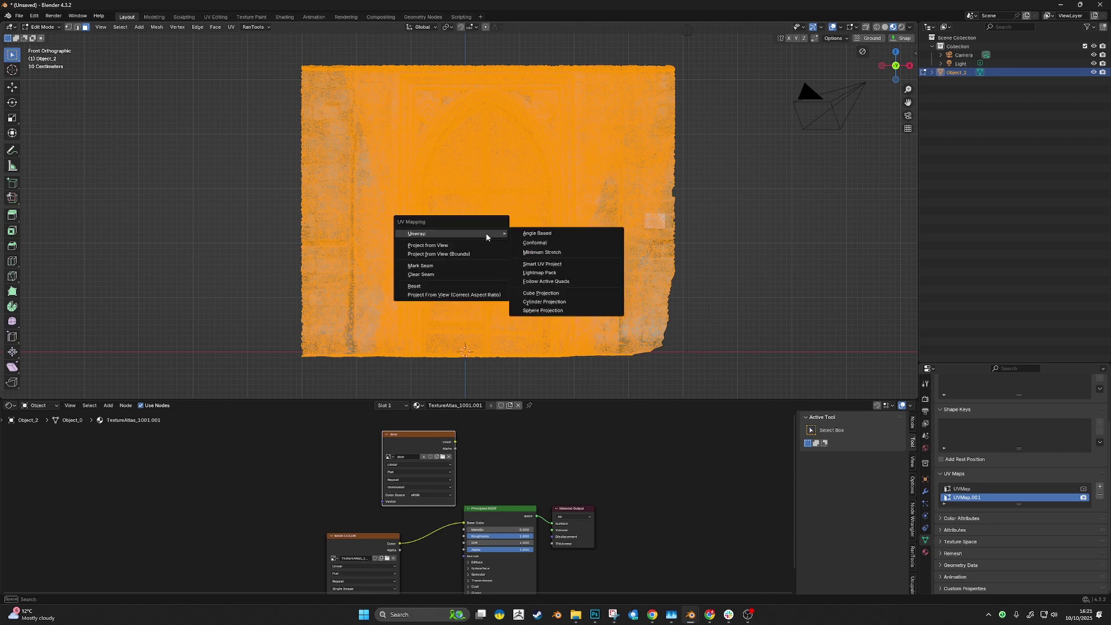
left_click(563, 264)
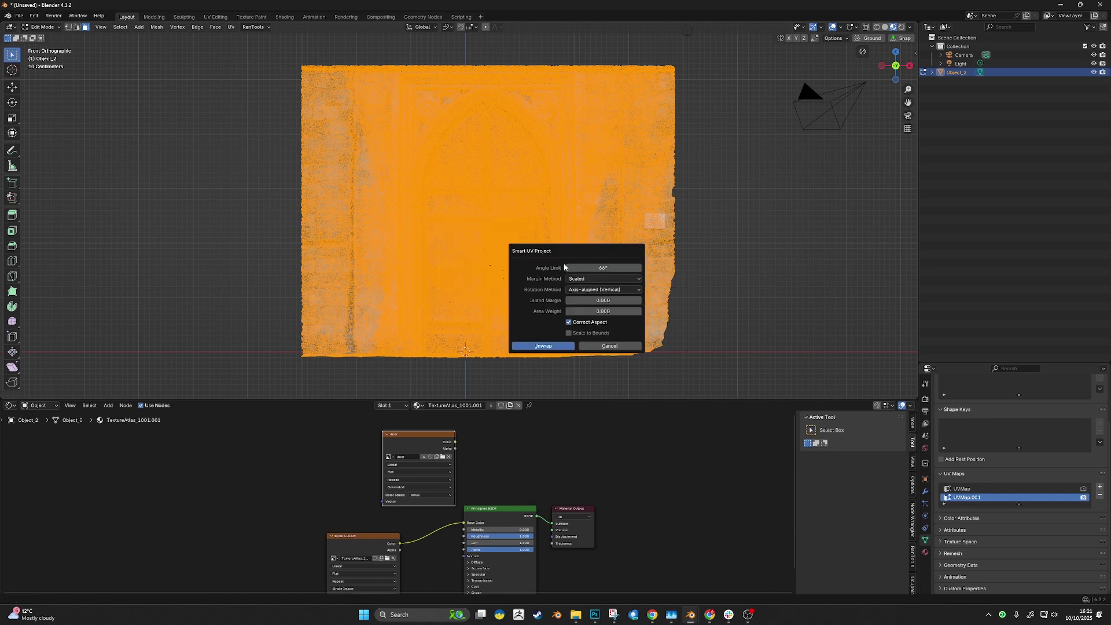
left_click(547, 346)
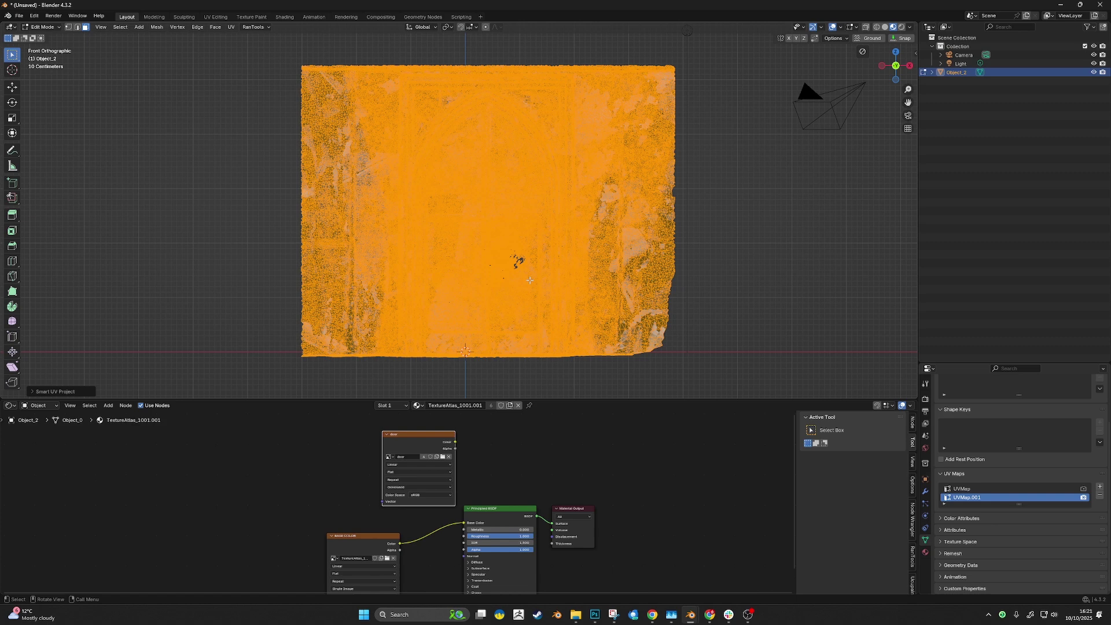
key("Tab")
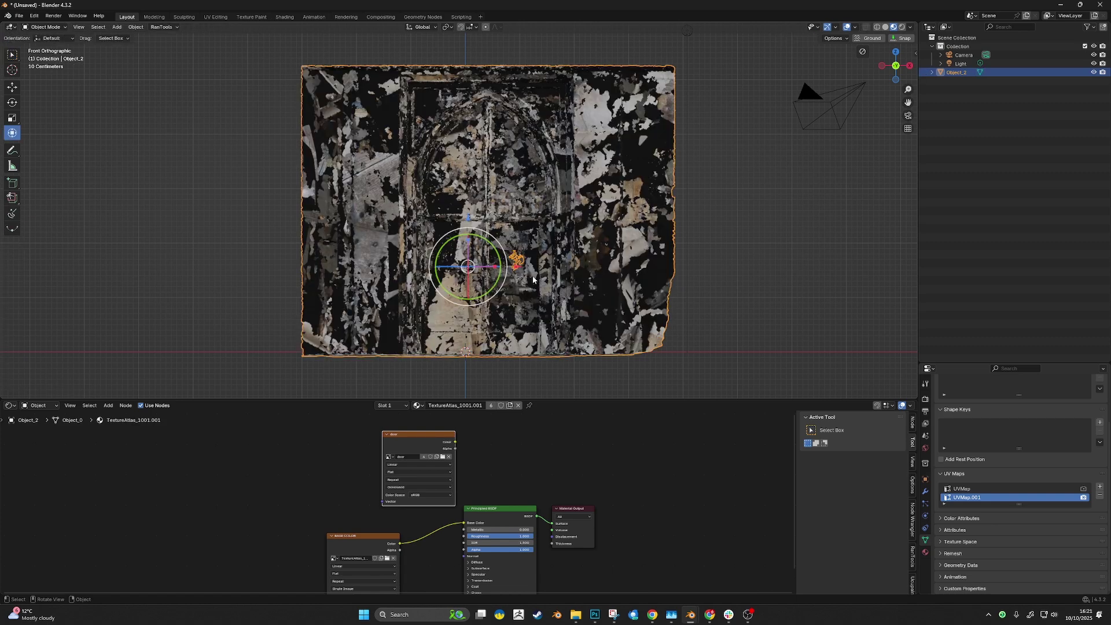
Select the original UVMap on the door mesh and make it the active UV map for rendering
left_click(975, 490)
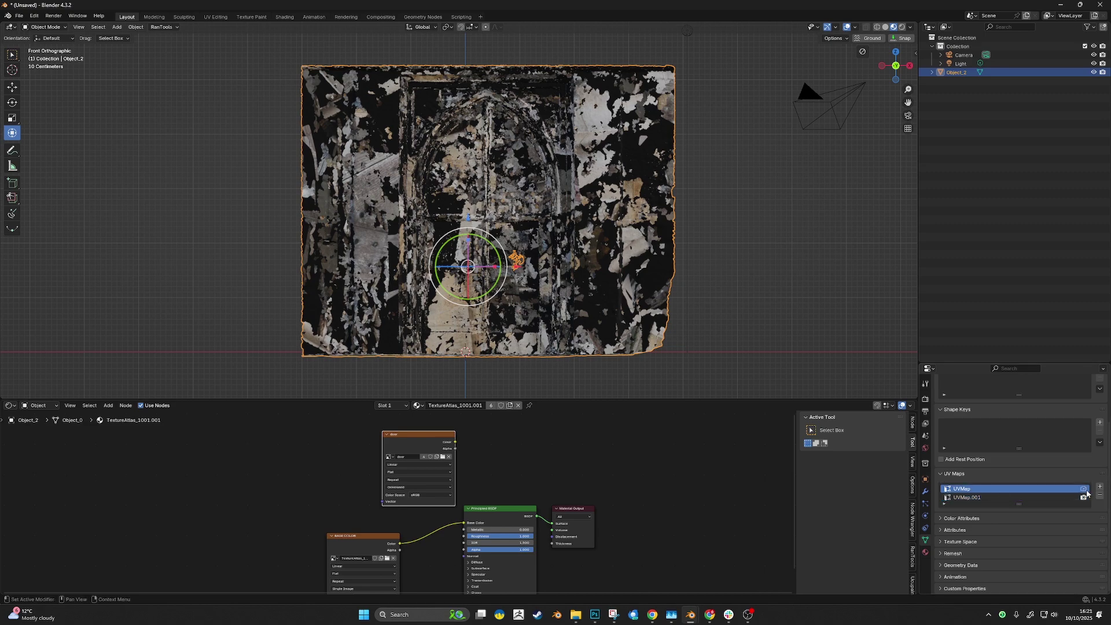
left_click(1021, 497)
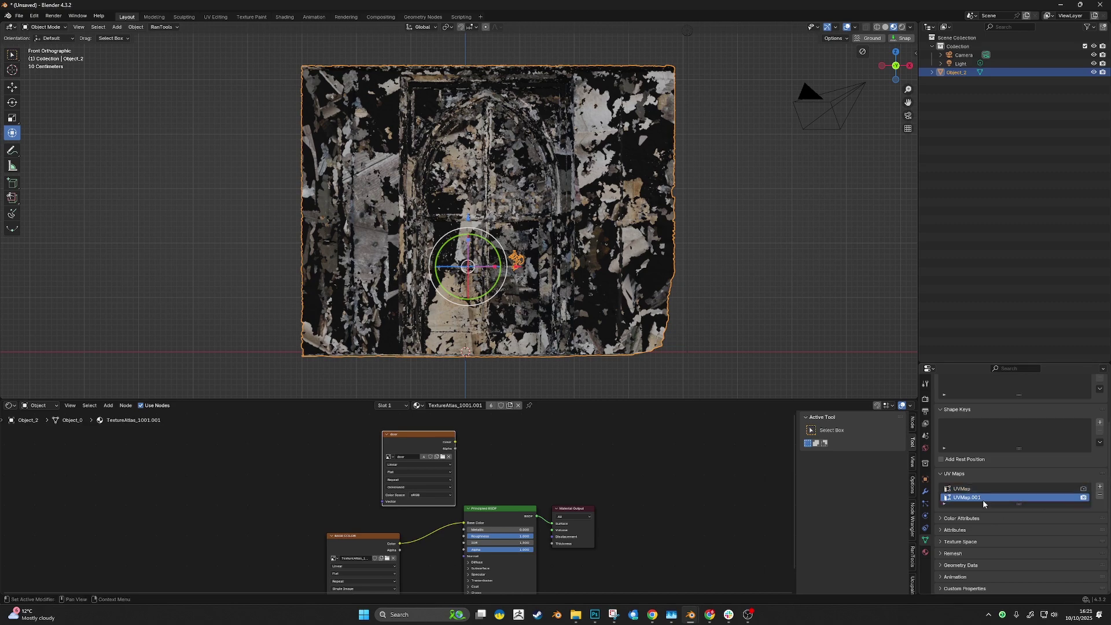
scroll(456, 246, "up", 6)
scroll(455, 245, "down", 6)
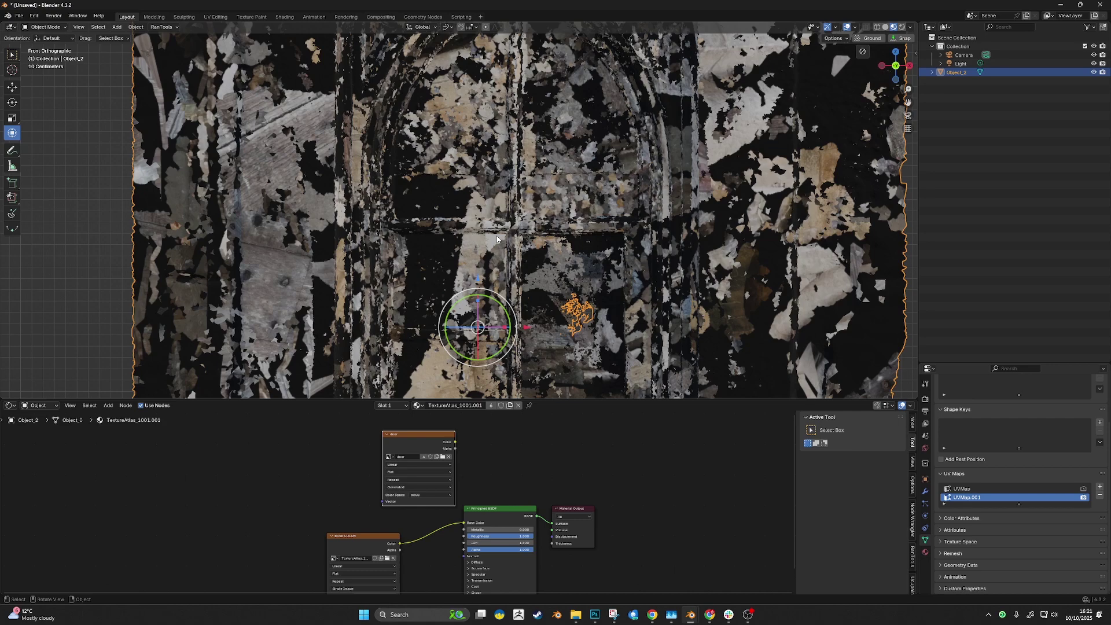
left_click(964, 490)
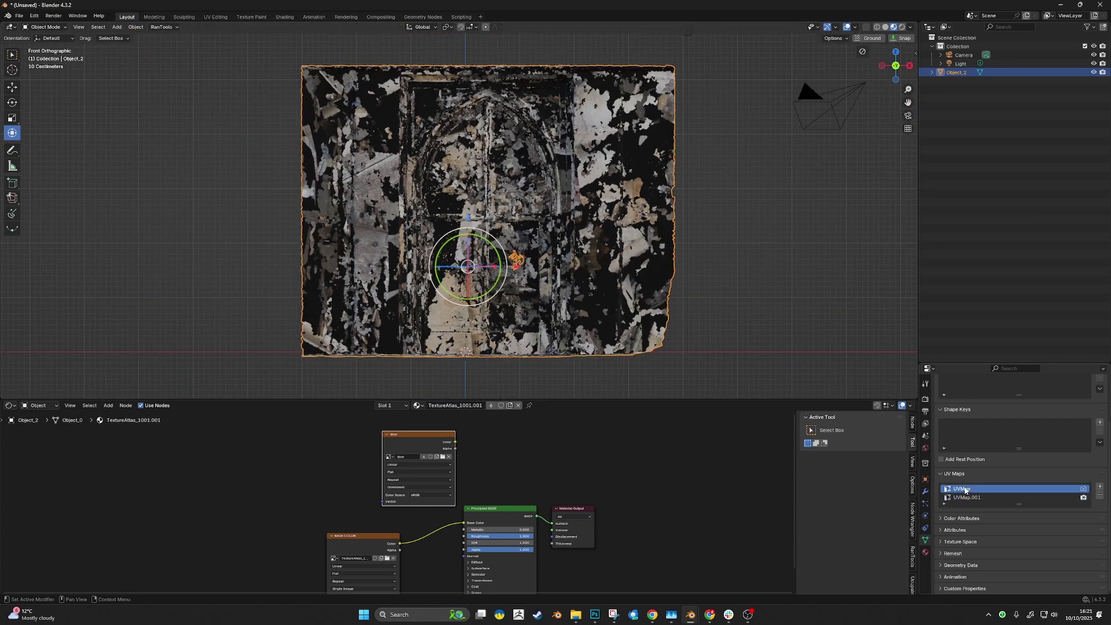
left_click(1083, 490)
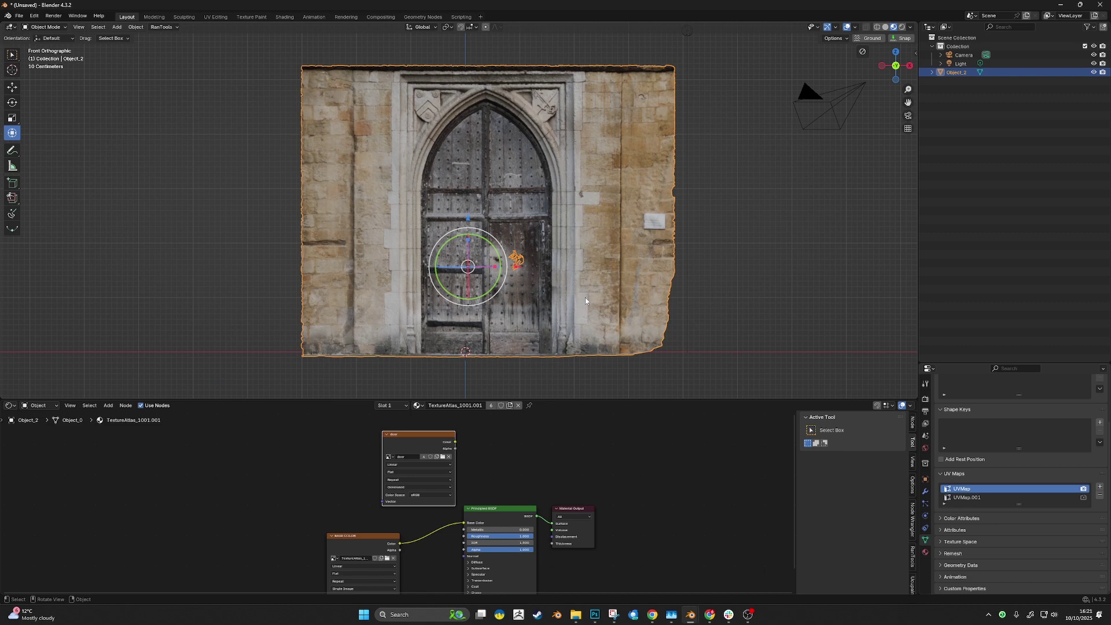
Enlarge the properties editor, switch the render engine to Cycles and set its device to GPU Compute
left_click(925, 400)
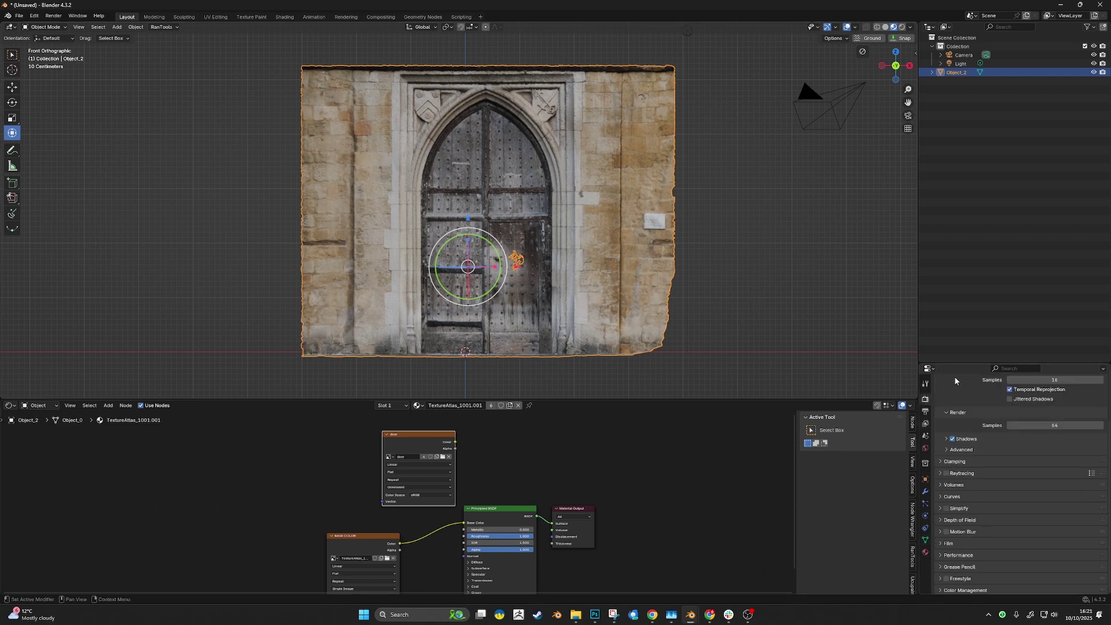
left_click_drag(956, 363, 953, 180)
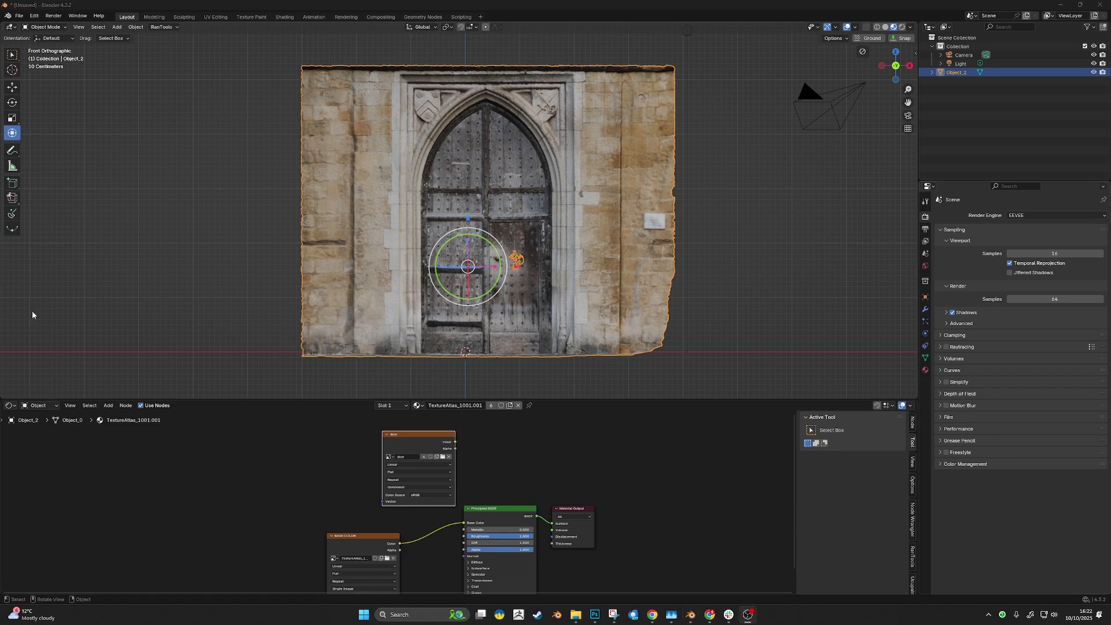
left_click(1028, 215)
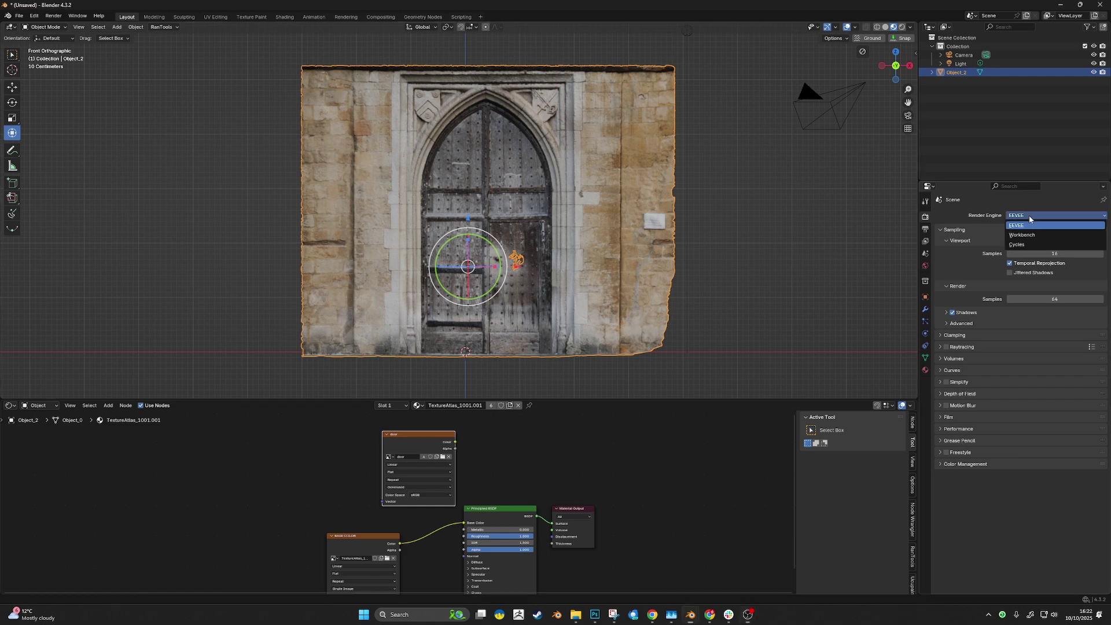
left_click(1020, 243)
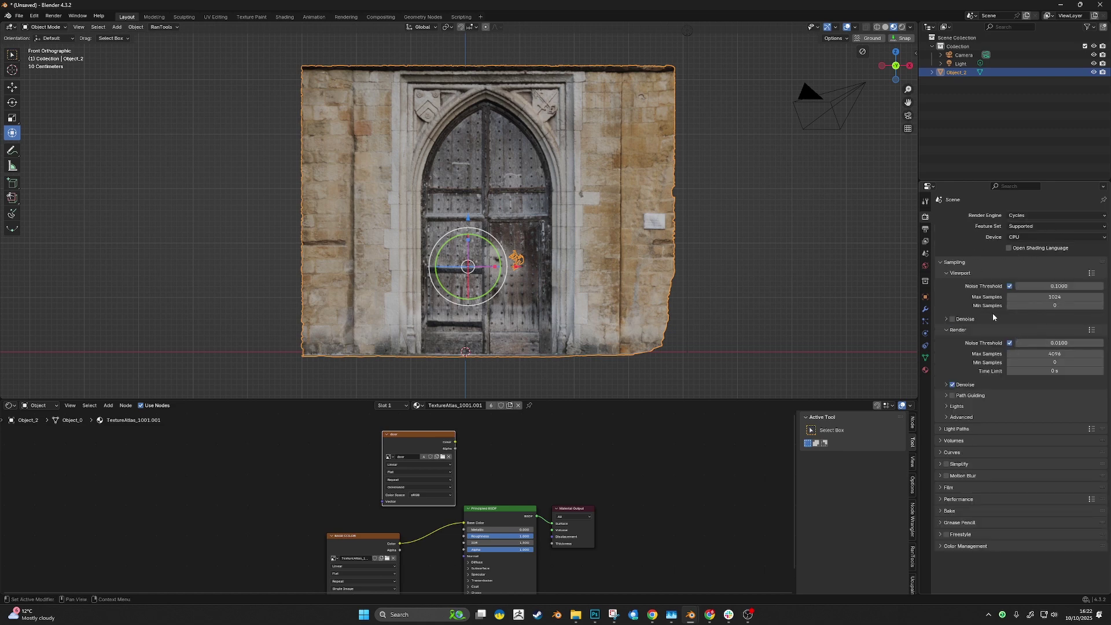
left_click(1035, 234)
left_click(1027, 255)
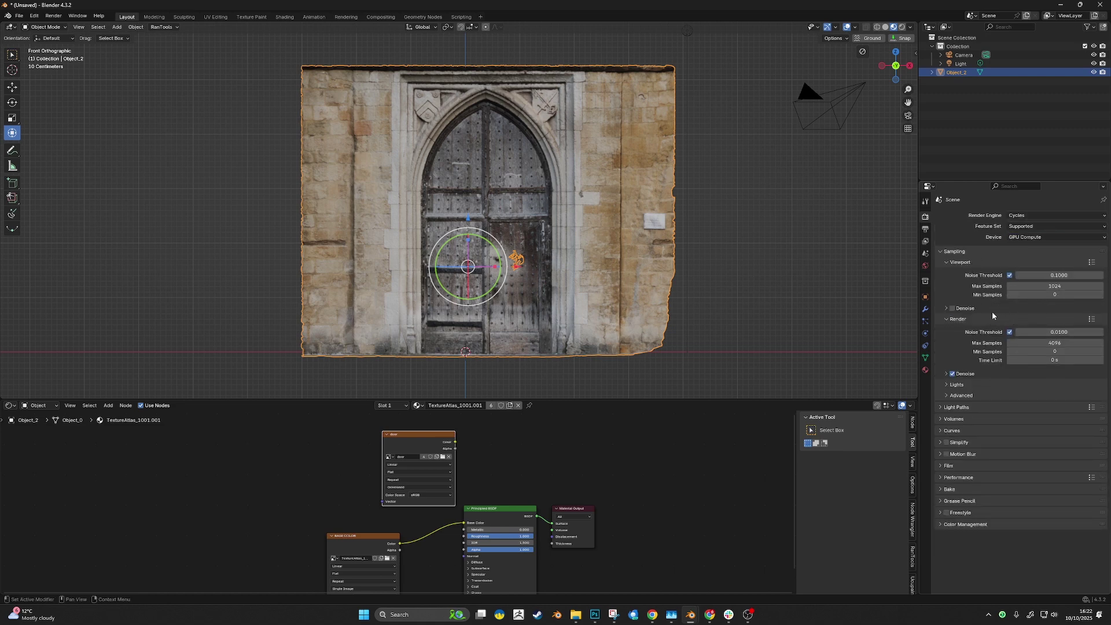
Set the render sampling to 8 max samples with a noise threshold of 0.1
left_click(1066, 342)
type("8")
key("Return")
left_click(1050, 335)
left_click(1062, 331)
type("0.1")
key("Return")
Set the bake type to Diffuse and turn off the Direct and Indirect contributions, leaving only Color
left_click(961, 489)
scroll(1007, 457, "down", 4)
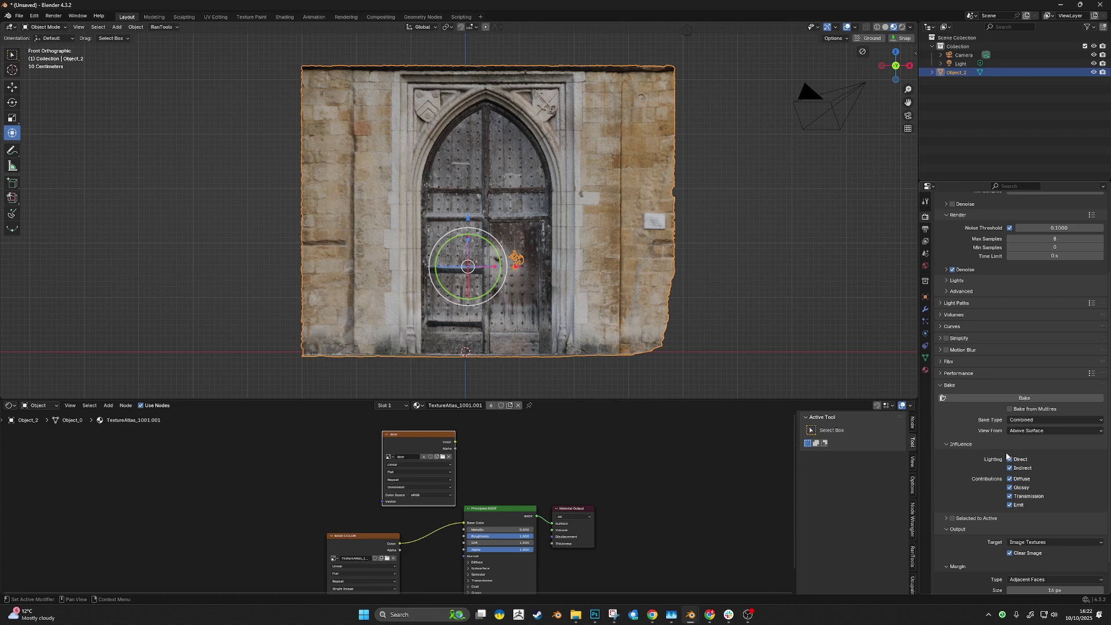
scroll(1006, 456, "down", 2)
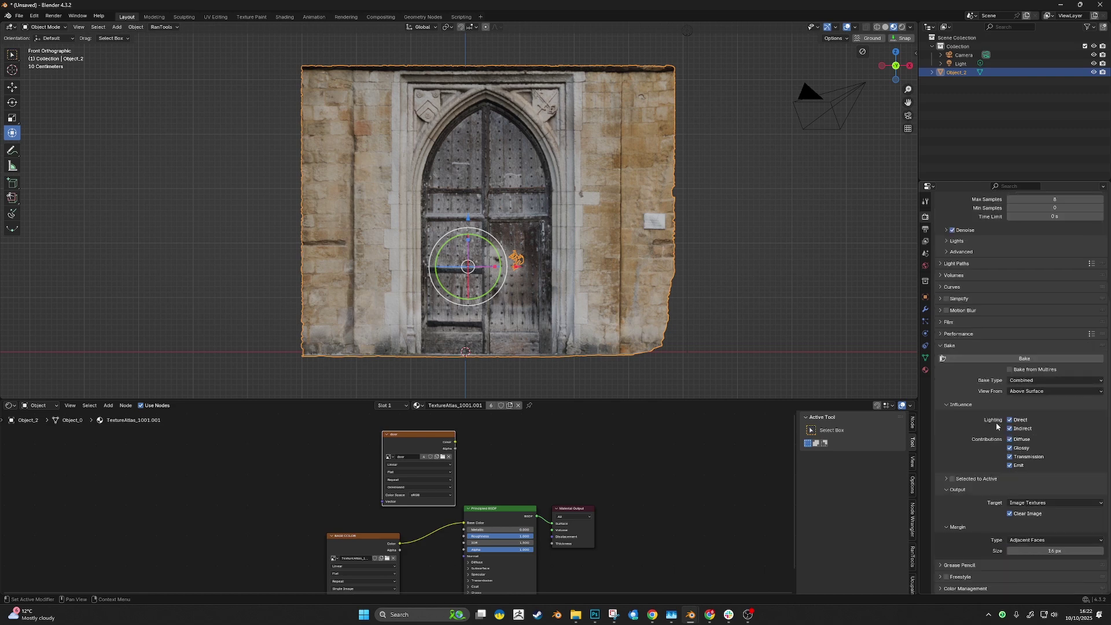
left_click(1030, 381)
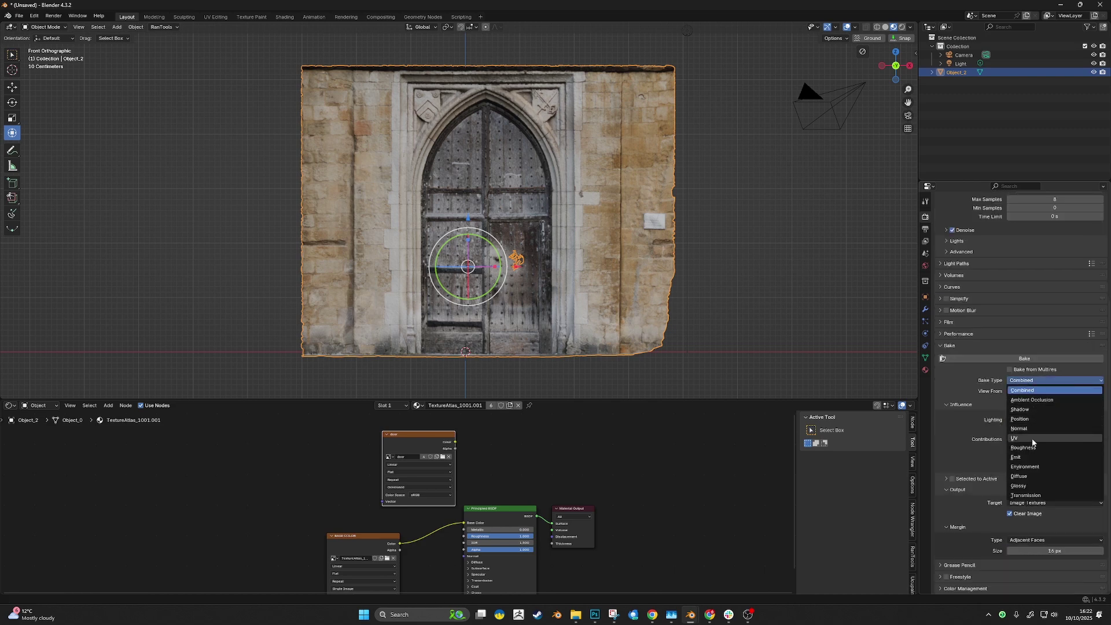
left_click(1038, 477)
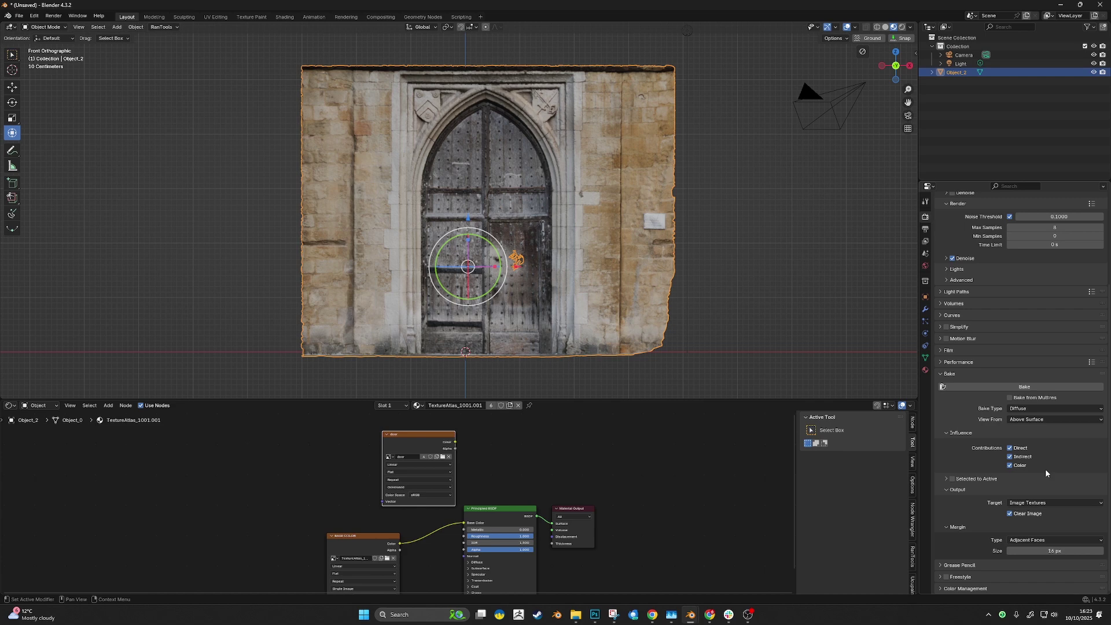
left_click(1016, 449)
left_click(1026, 457)
Select UVMap.001 as the target UV map, keeping UVMap active for rendering, and bake the diffuse colour to the door image
left_click(925, 358)
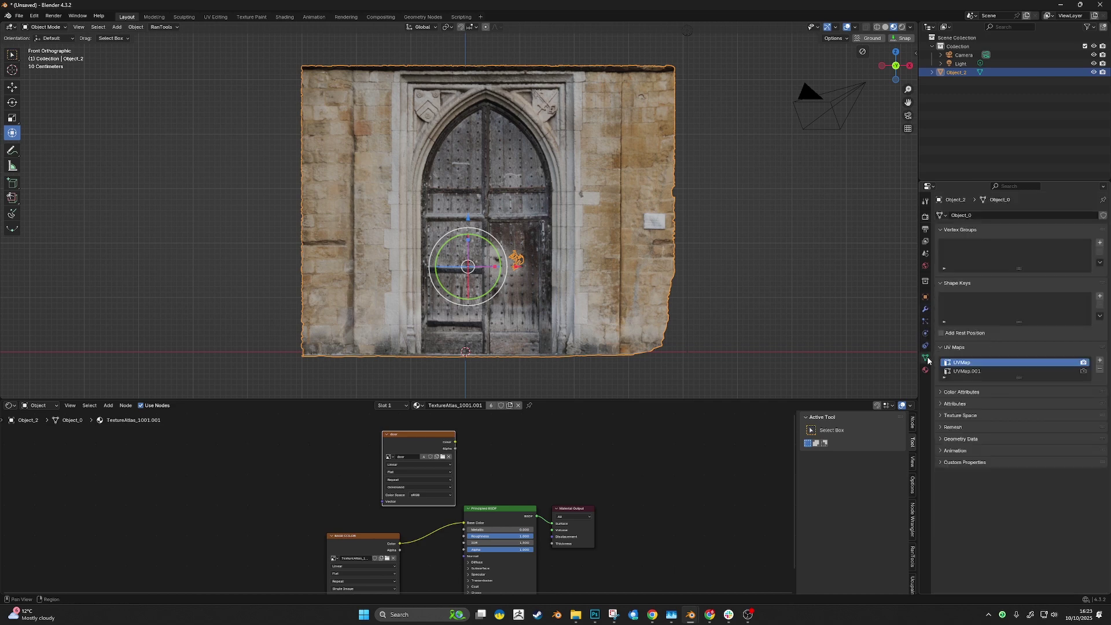
left_click(969, 372)
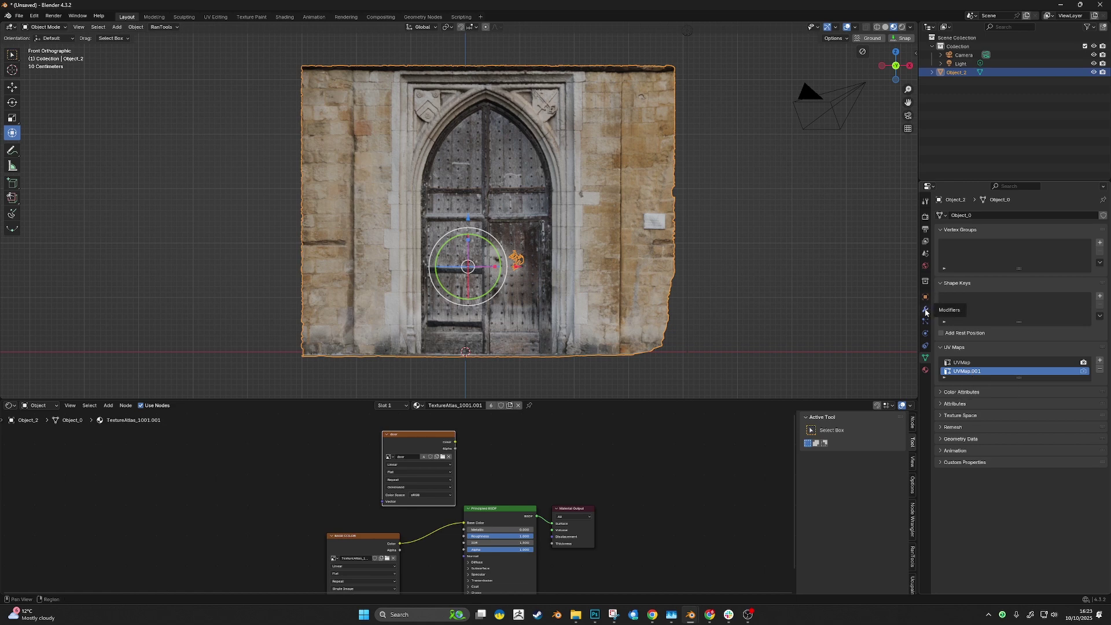
left_click(925, 216)
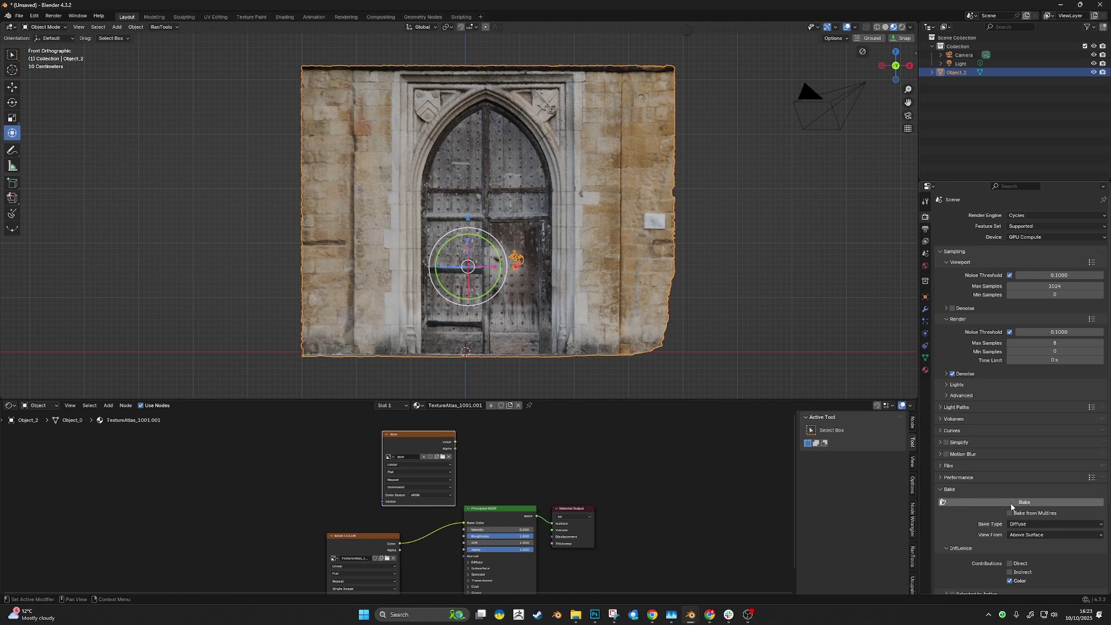
scroll(1007, 472, "down", 2)
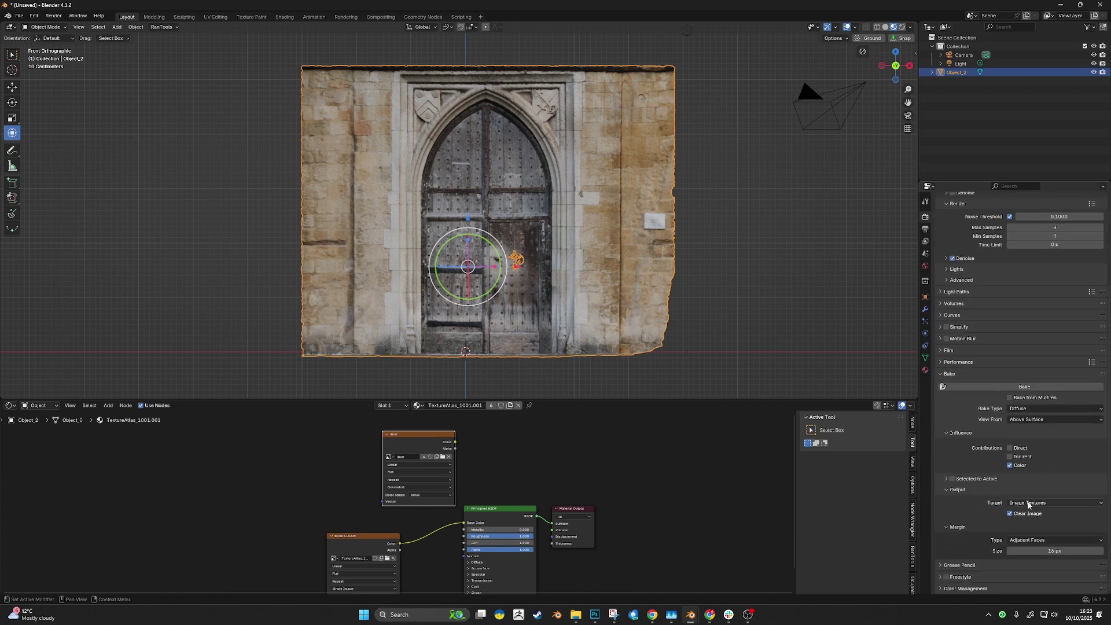
left_click(994, 386)
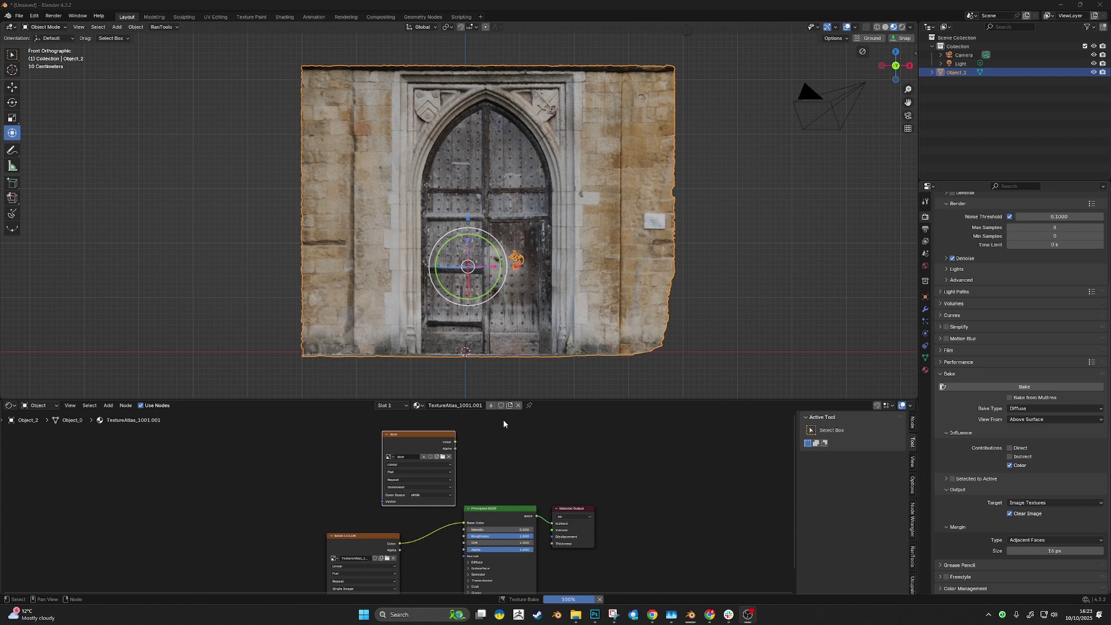
Move the door mesh aside along X and place a duplicate of it next to the original along the X axis
scroll(515, 293, "down", 2)
scroll(515, 292, "up", 1)
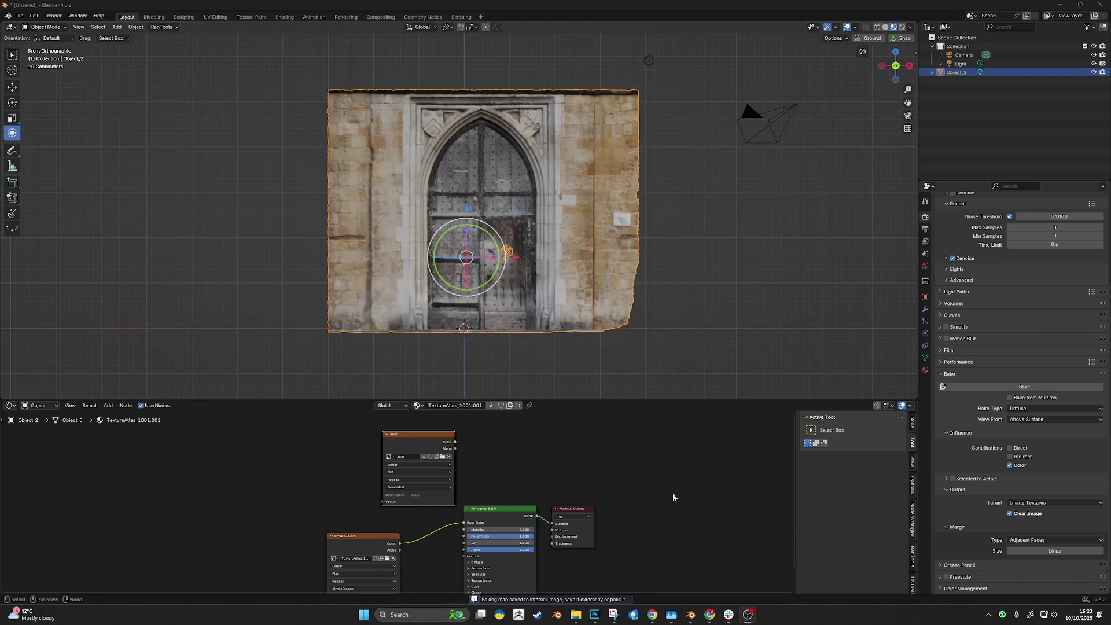
scroll(516, 226, "down", 2)
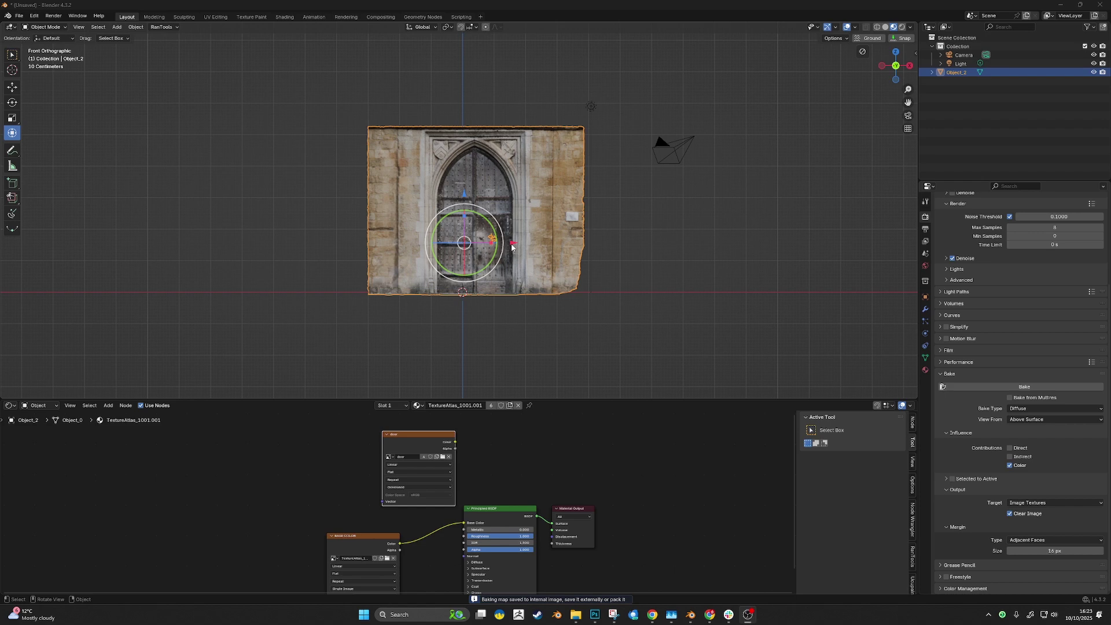
left_click_drag(512, 246, 382, 282)
key("shift+d")
key("x")
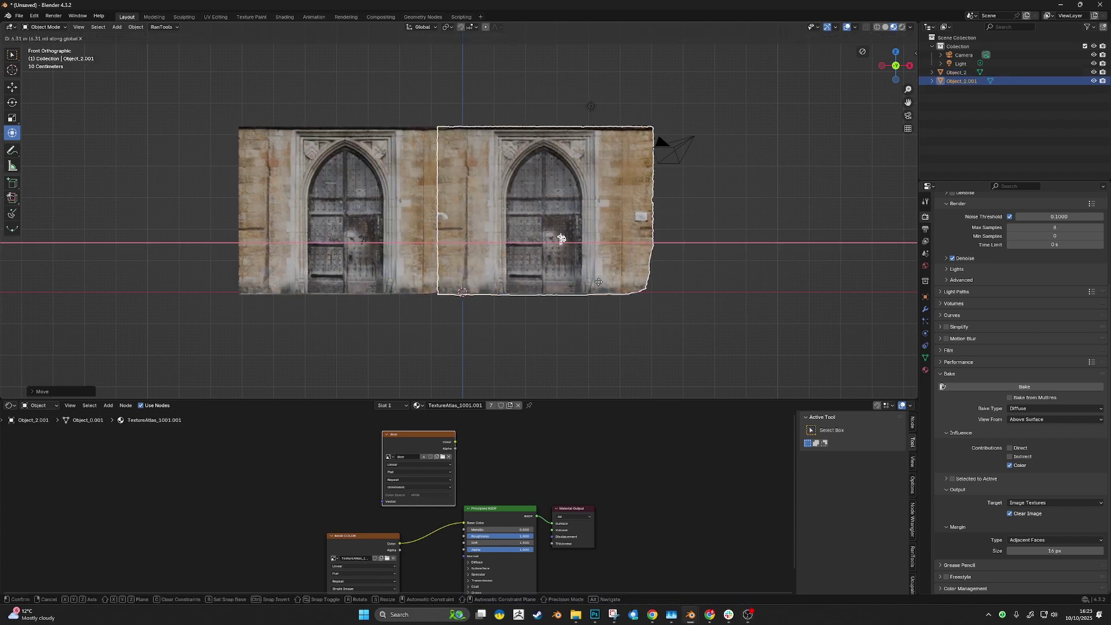
left_click(561, 238)
middle_click_drag(561, 239, 575, 389)
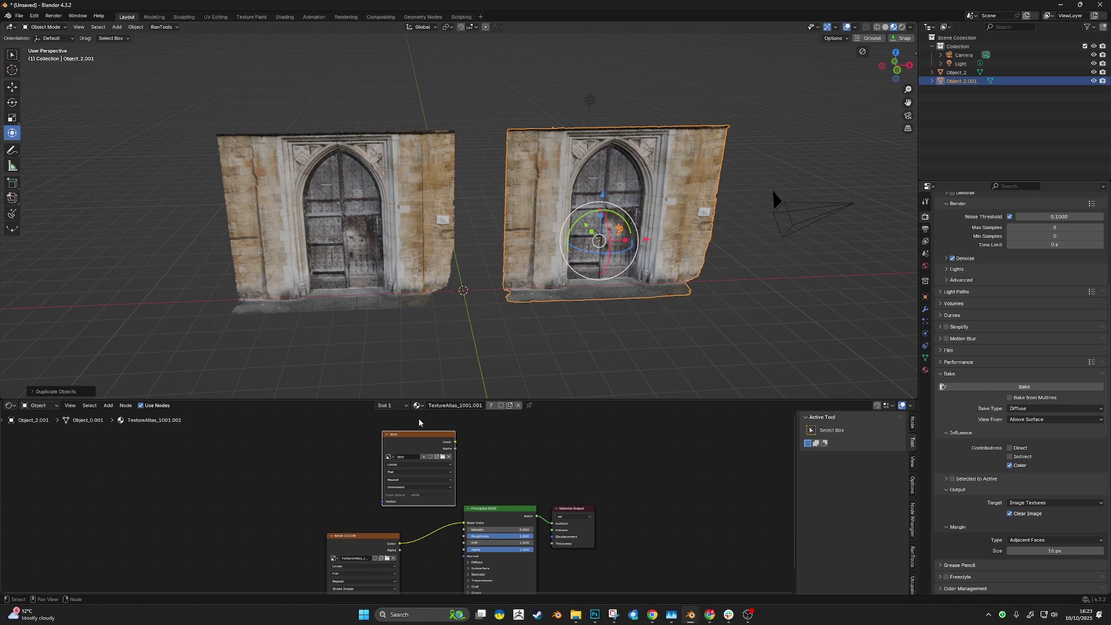
scroll(419, 423, "up", 1)
middle_click_drag(535, 349, 540, 317)
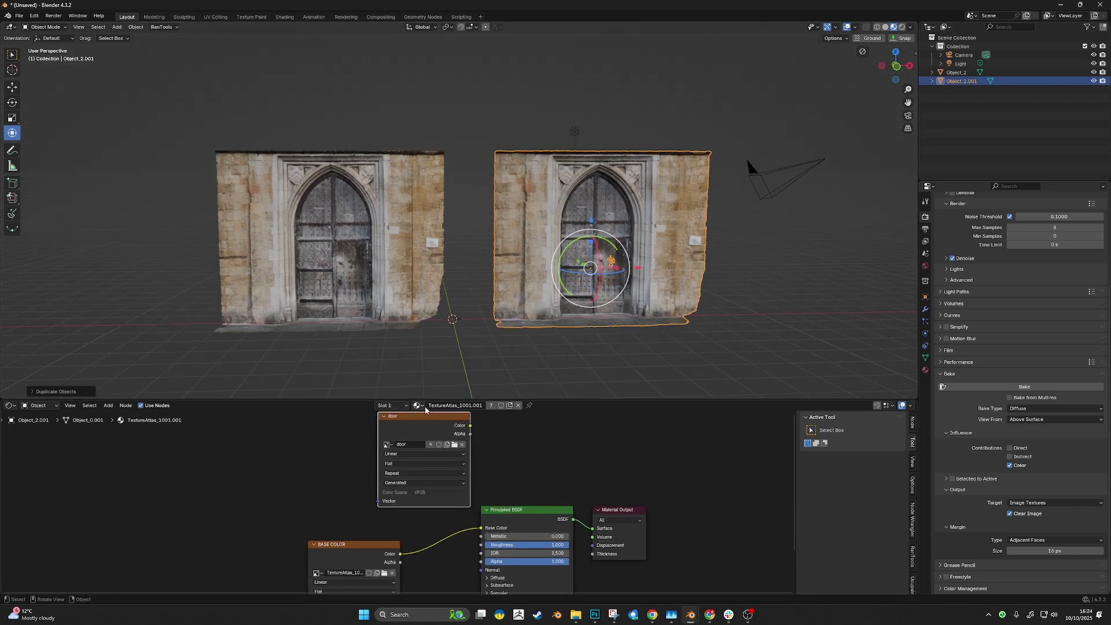
Unlink the four TextureAtlas materials, 1001.001 through 1004.001, from the duplicate door's material slots
left_click(518, 405)
left_click(405, 405)
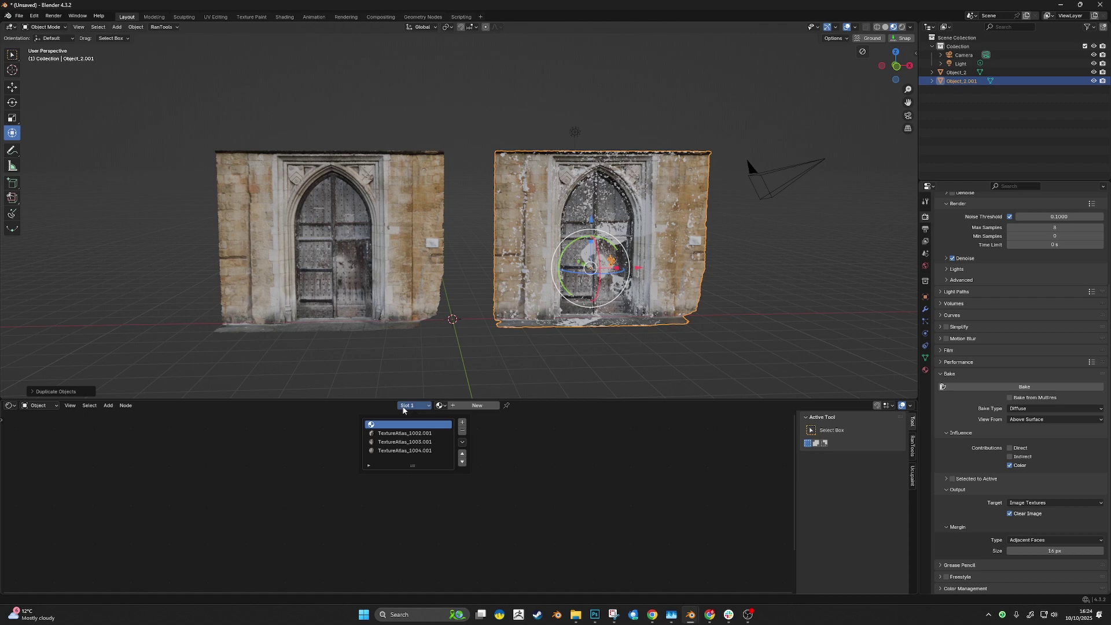
left_click(409, 433)
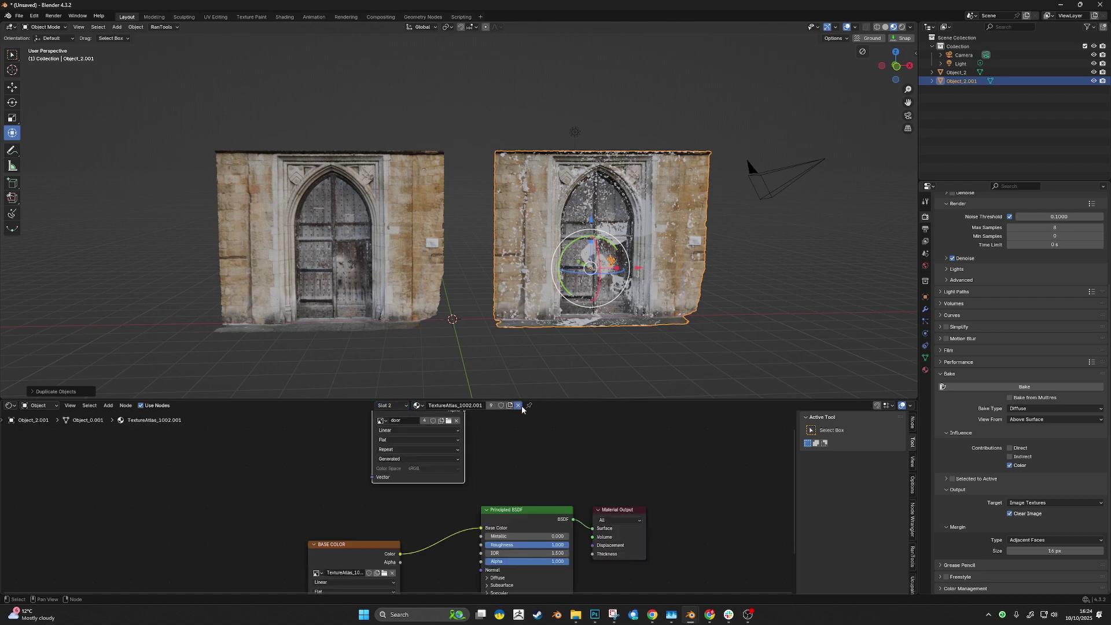
left_click(517, 406)
left_click(414, 406)
left_click(407, 442)
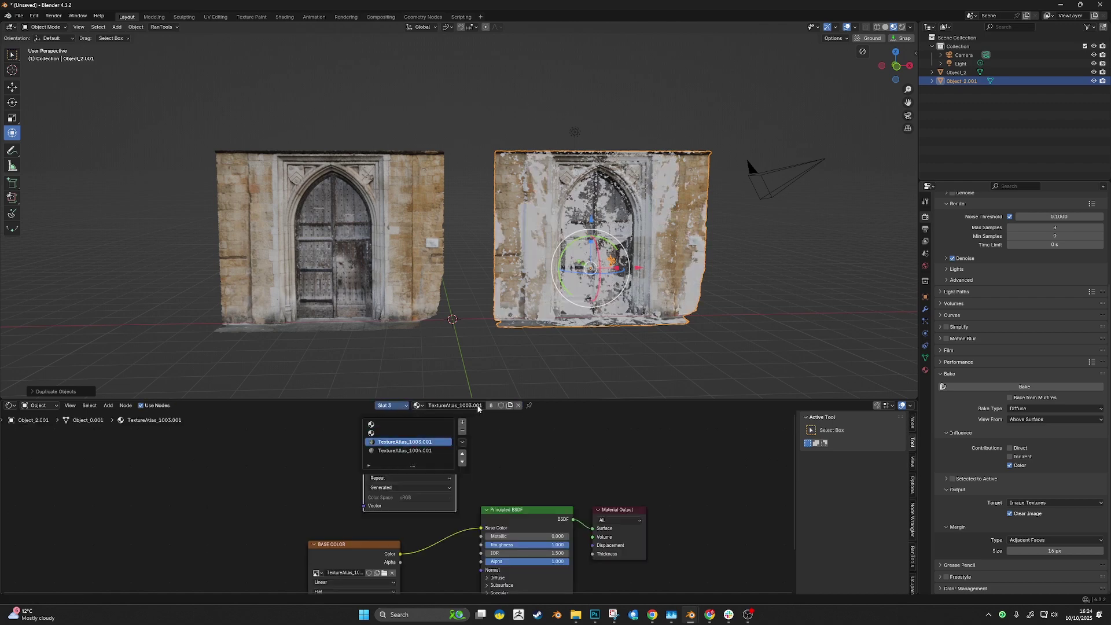
left_click(518, 406)
left_click(421, 406)
left_click(409, 450)
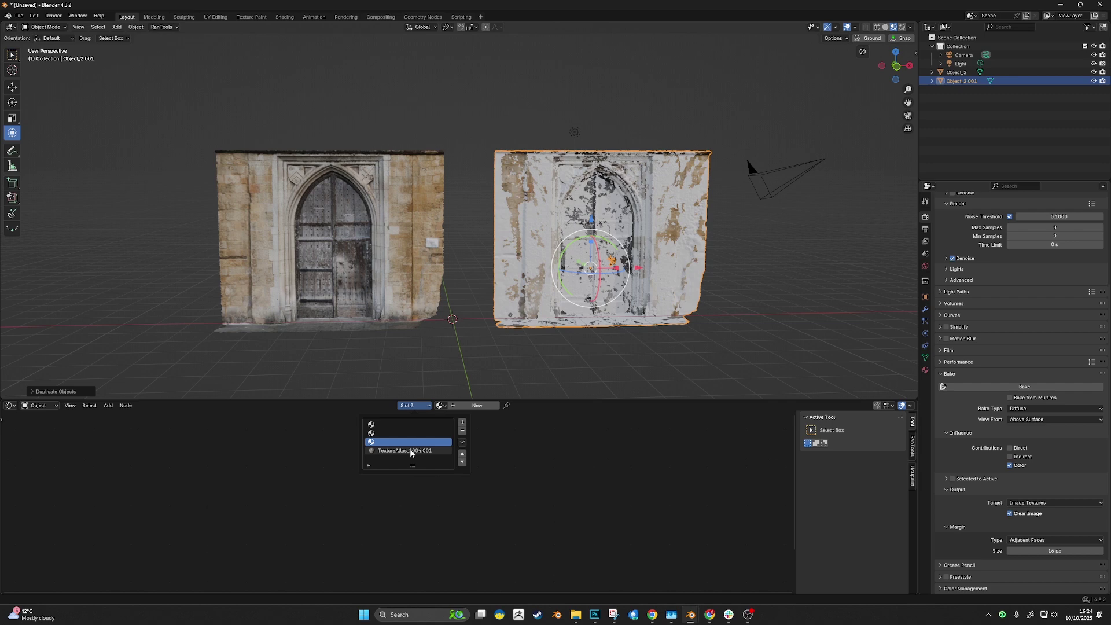
left_click(518, 405)
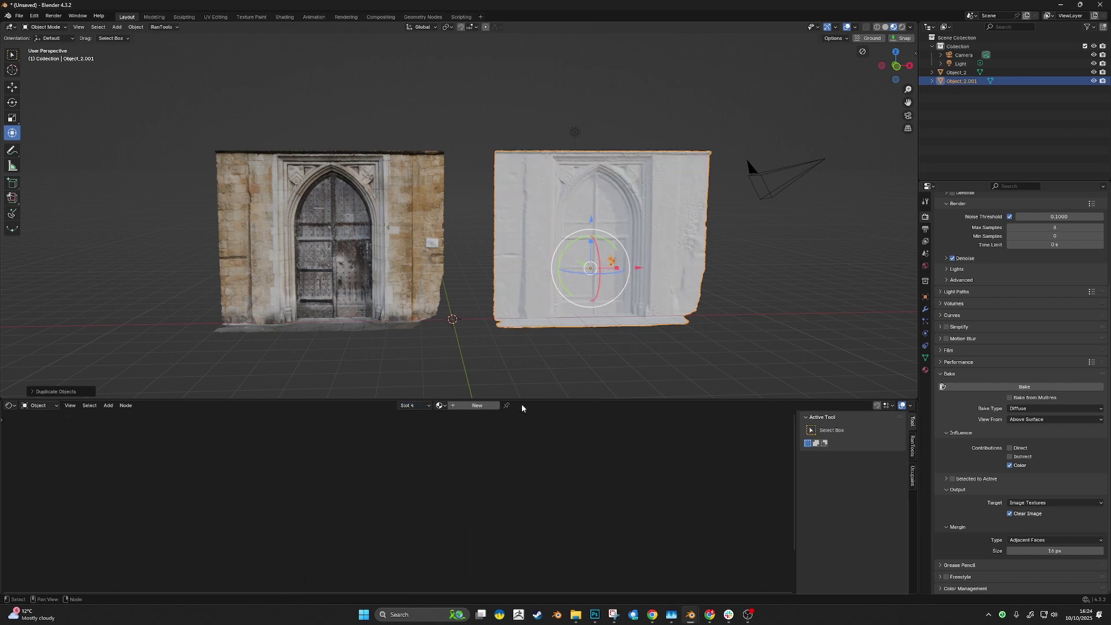
Create a new material in the duplicate door's fourth slot and name it doorBaked
left_click(477, 405)
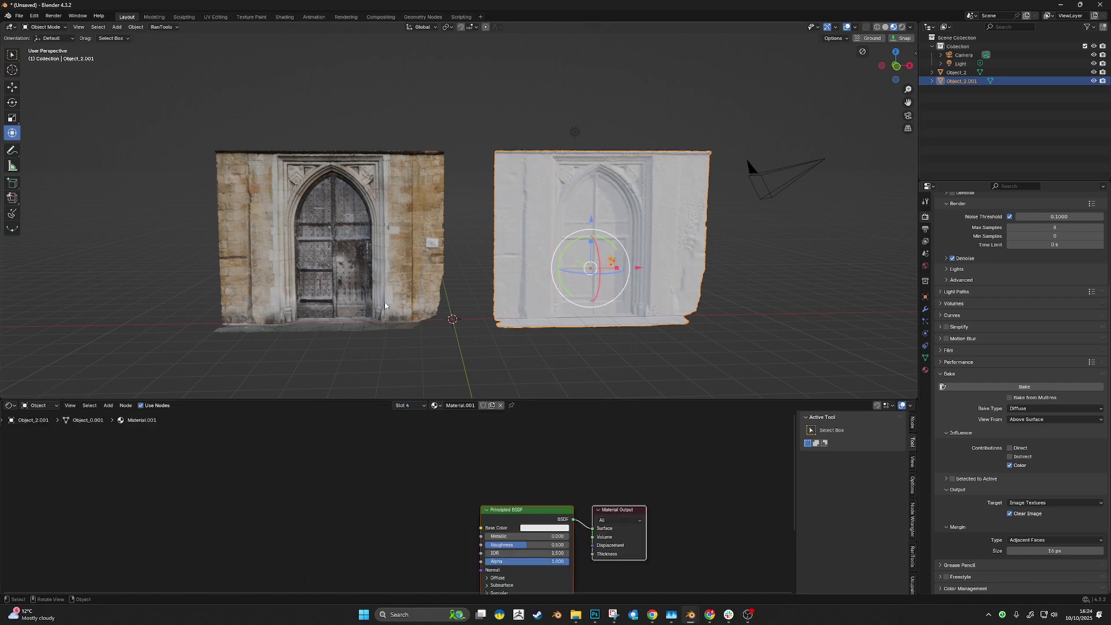
left_click(469, 405)
type("doorBaked")
key("Return")
Copy the door image texture node from the original mesh into doorBaked and connect its Color to the Principled BSDF's Base Color
left_click(437, 237)
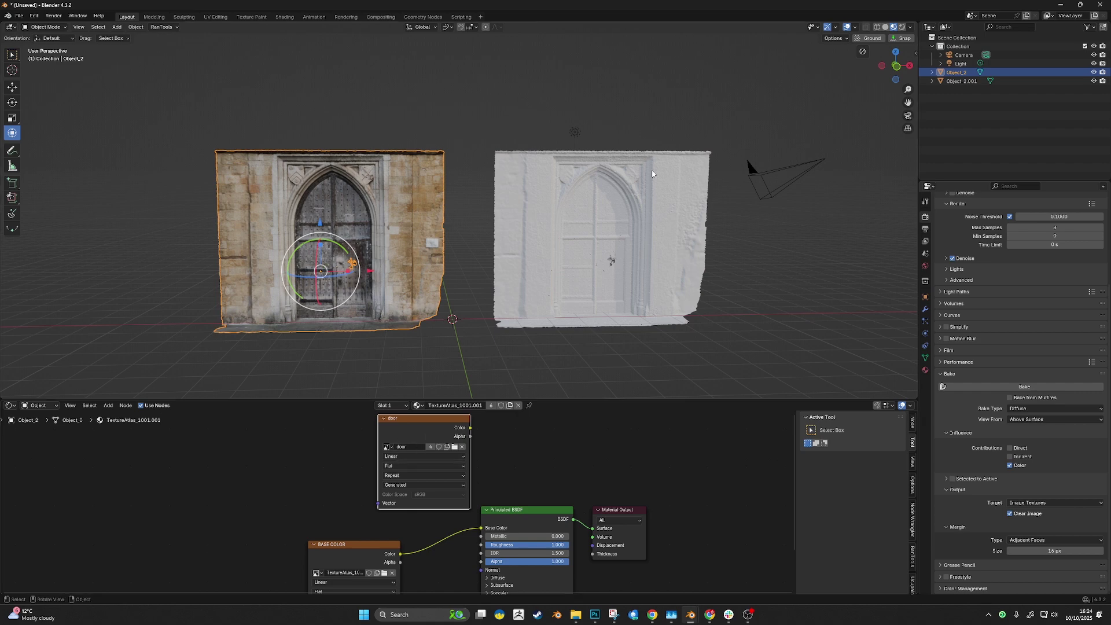
left_click(584, 219)
key("ctrl+v")
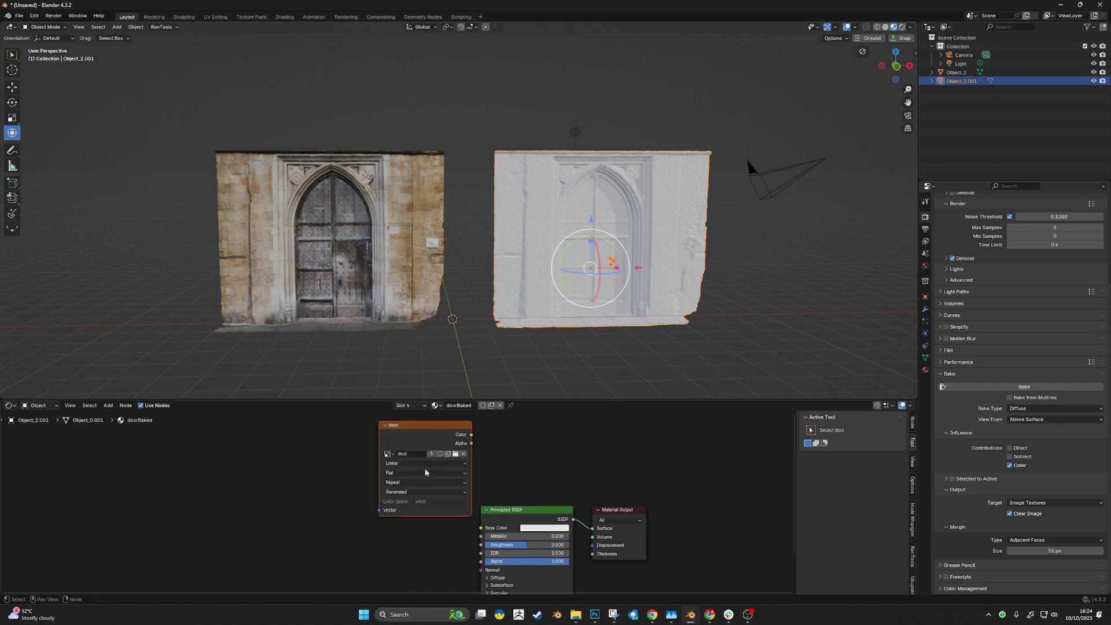
left_click_drag(438, 438, 477, 524)
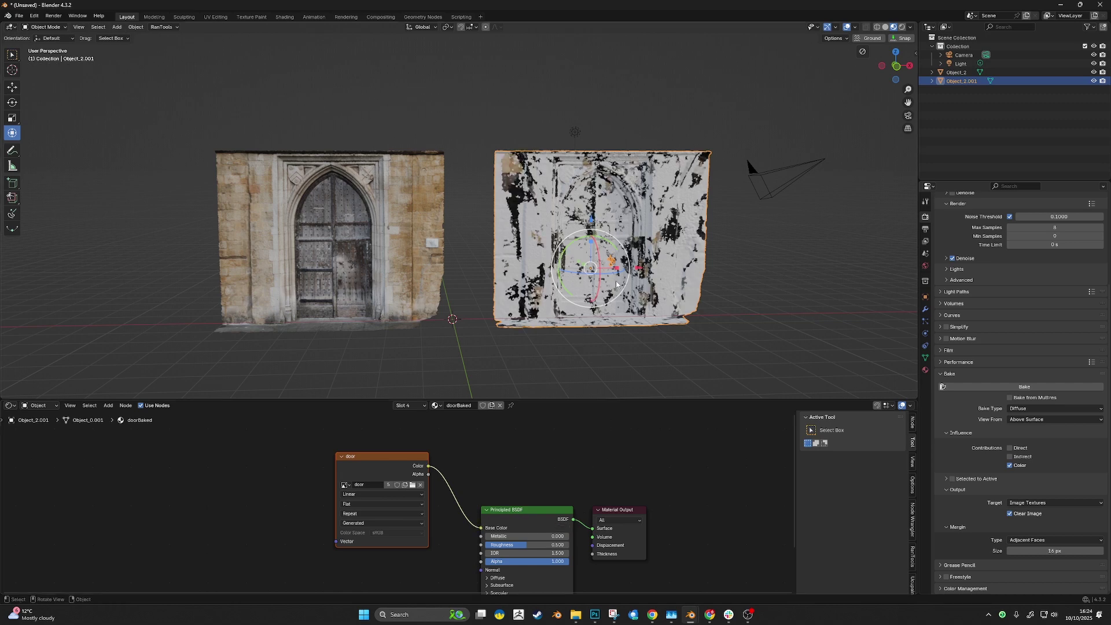
Try to remove the duplicate's first empty material slot while in Edit Mode
middle_click_drag(578, 341, 596, 266)
scroll(597, 266, "up", 2)
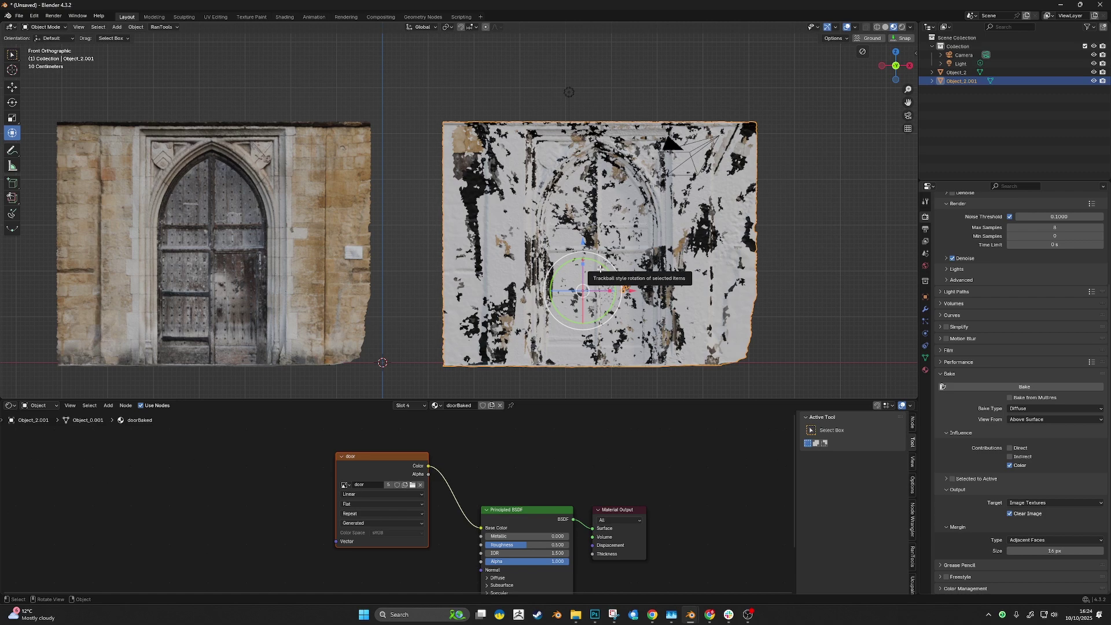
key("Tab")
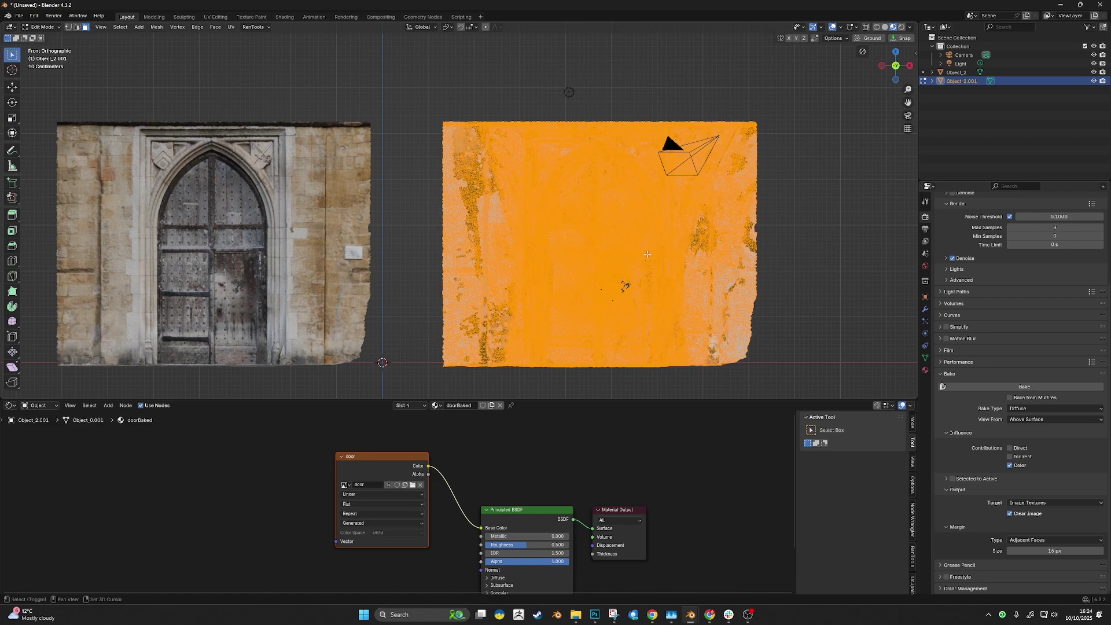
scroll(580, 223, "up", 5)
middle_click_drag(654, 275, 572, 238, "shift")
scroll(580, 223, "down", 6)
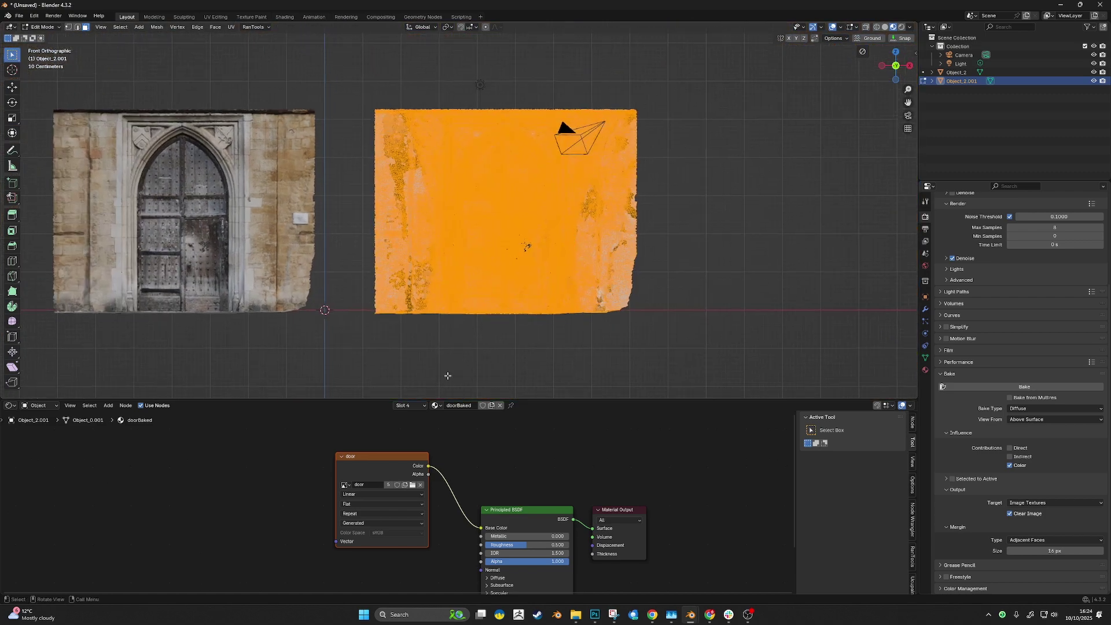
left_click(409, 405)
left_click(411, 442)
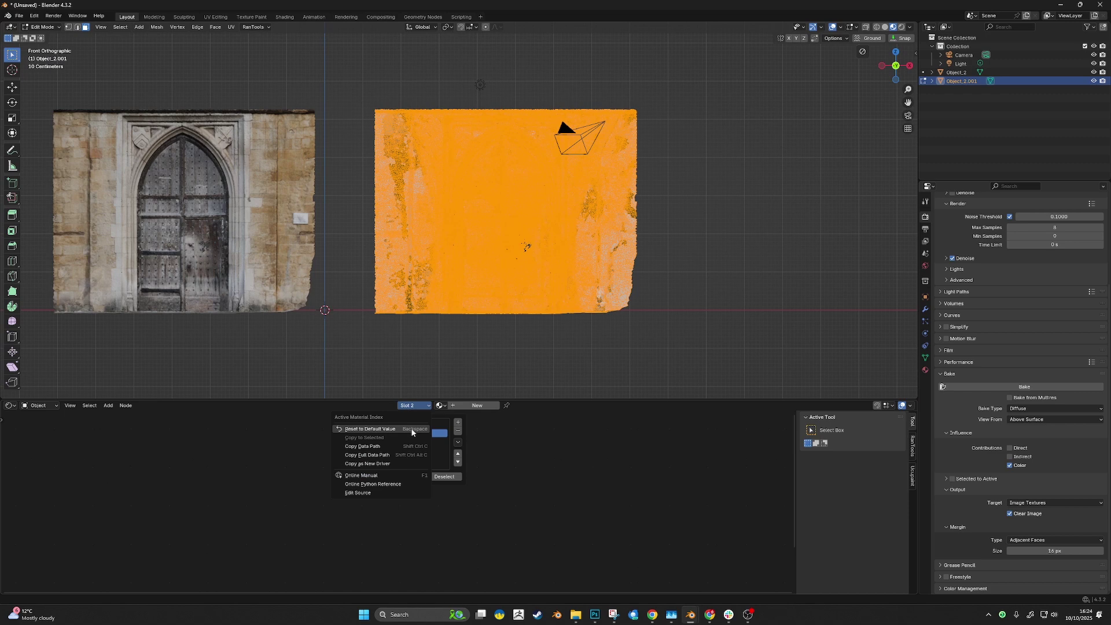
left_click(359, 425)
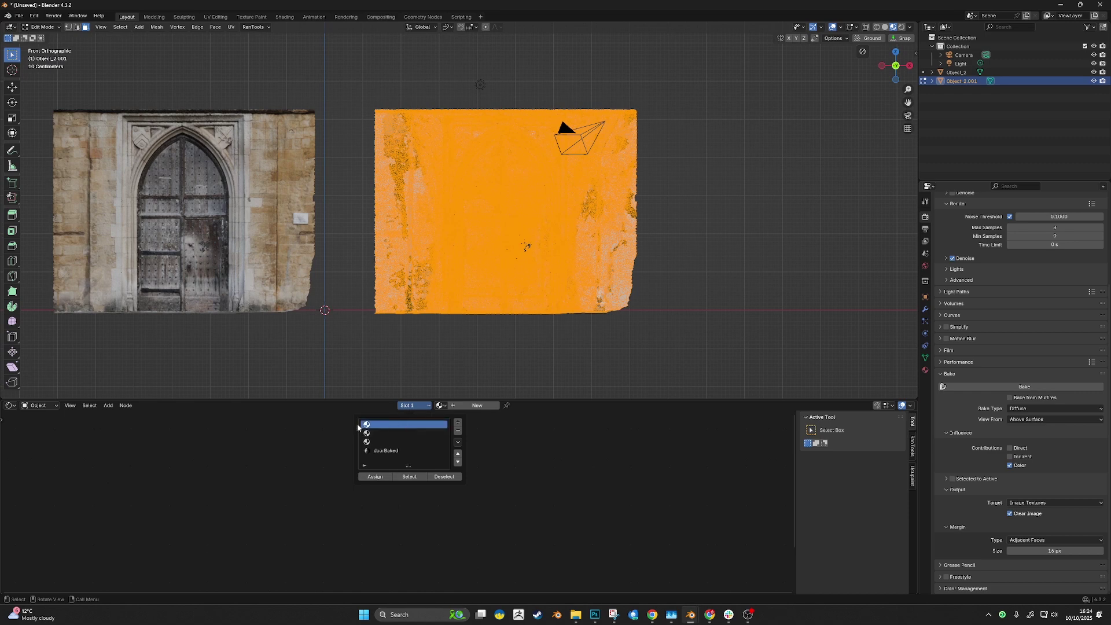
left_click(458, 431)
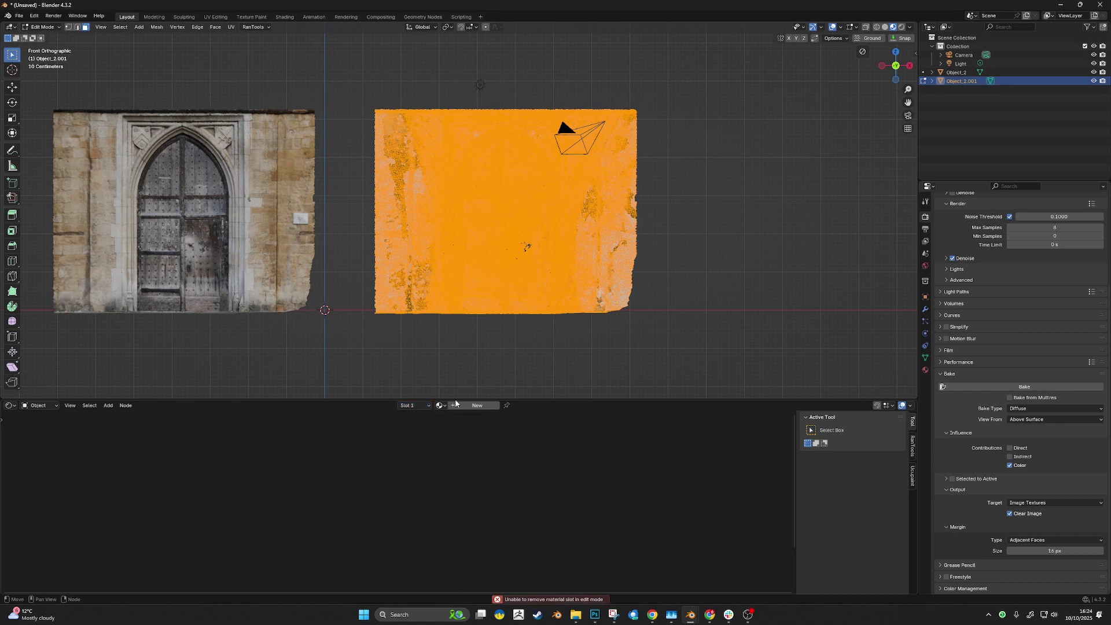
key("Tab")
Remove the three empty material slots from the duplicate in Object Mode, keeping only doorBaked
left_click(421, 405)
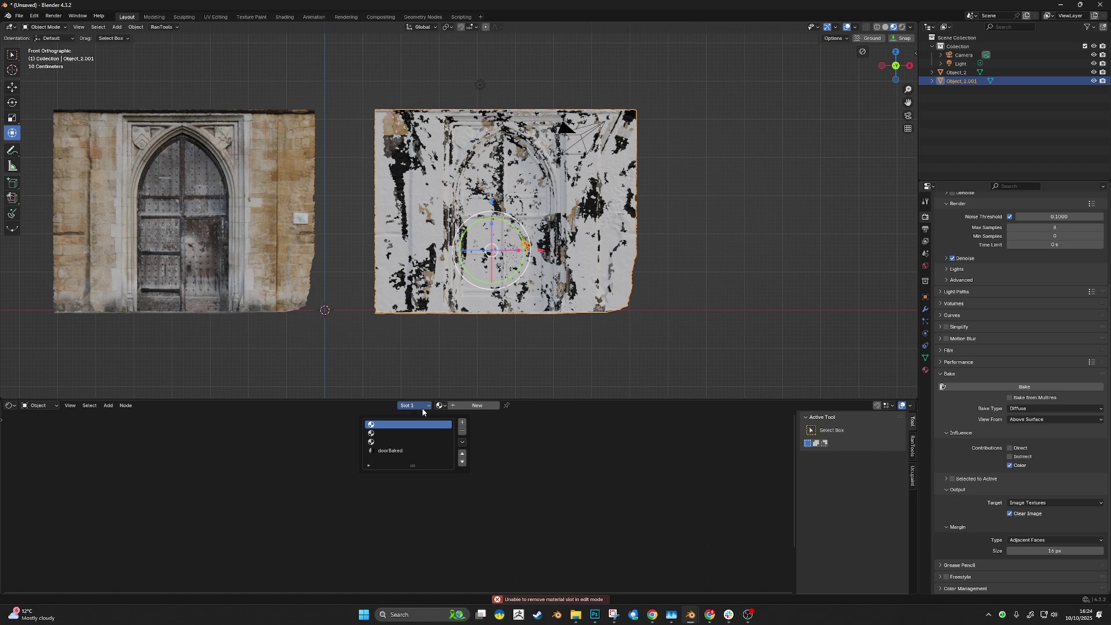
left_click(462, 431)
left_click(462, 431)
left_click(461, 431)
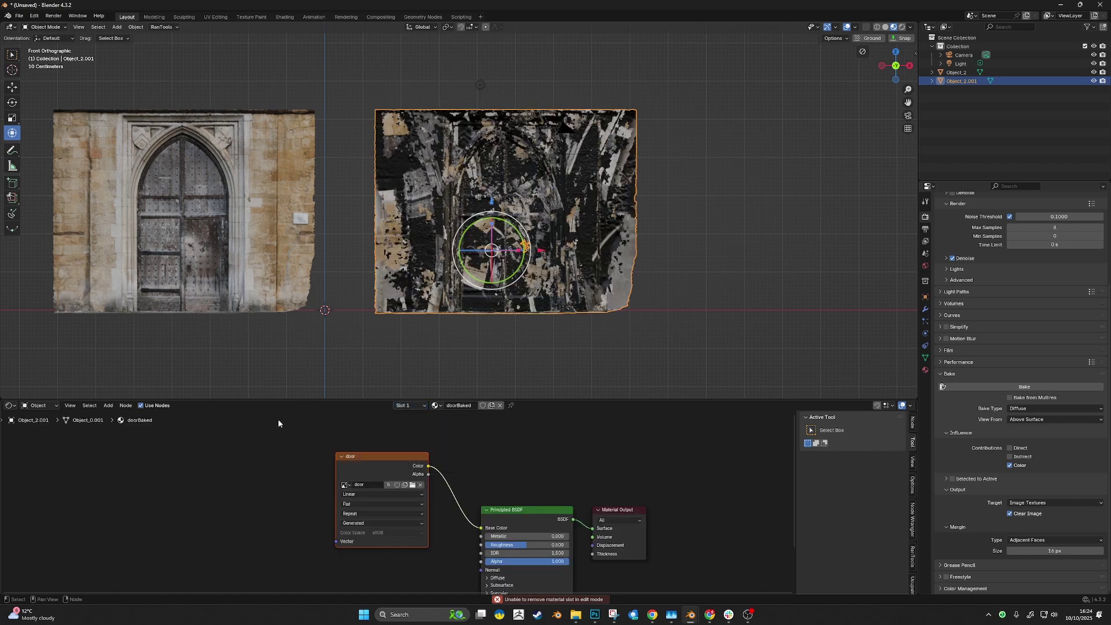
Check the duplicate's mesh and its remaining material slot in Edit Mode, and deselect it in Object Mode
key("Tab")
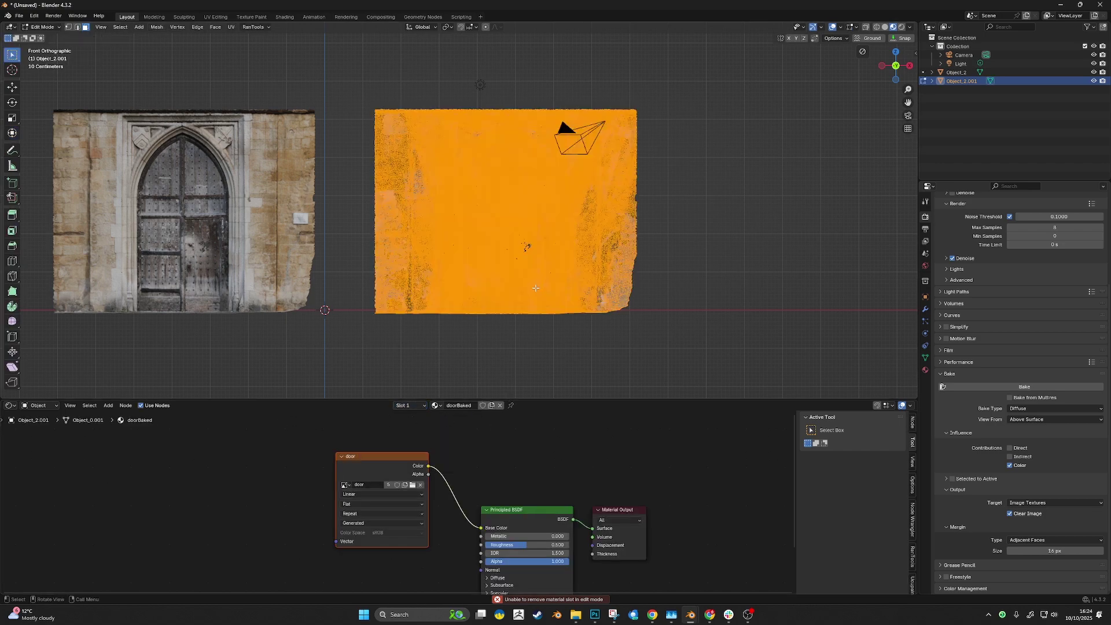
scroll(510, 300, "up", 2)
scroll(510, 300, "down", 1)
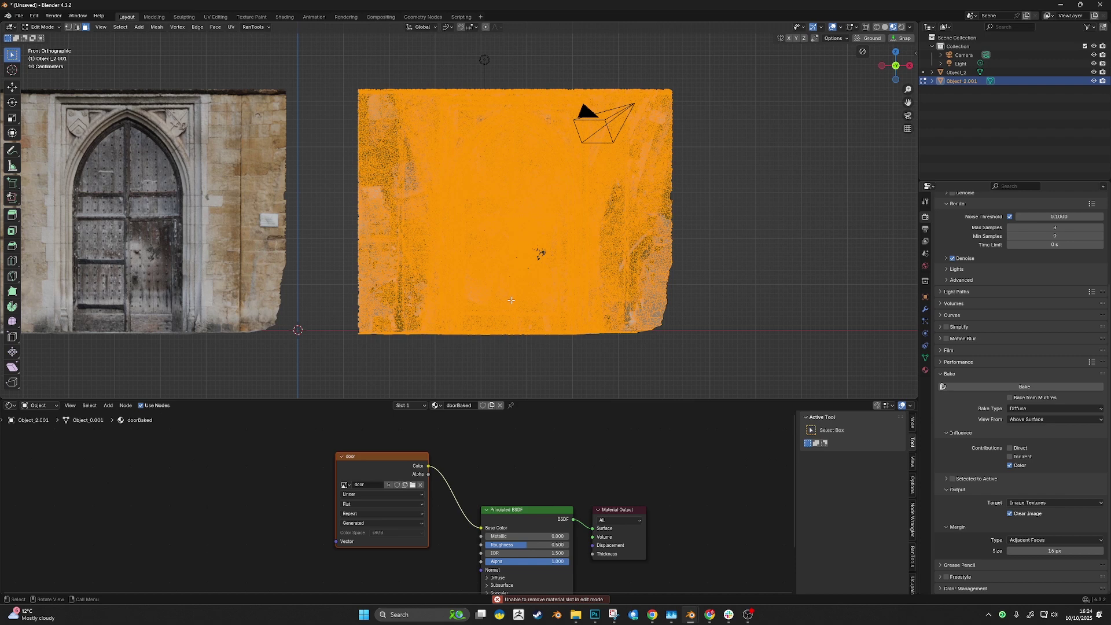
left_click(419, 406)
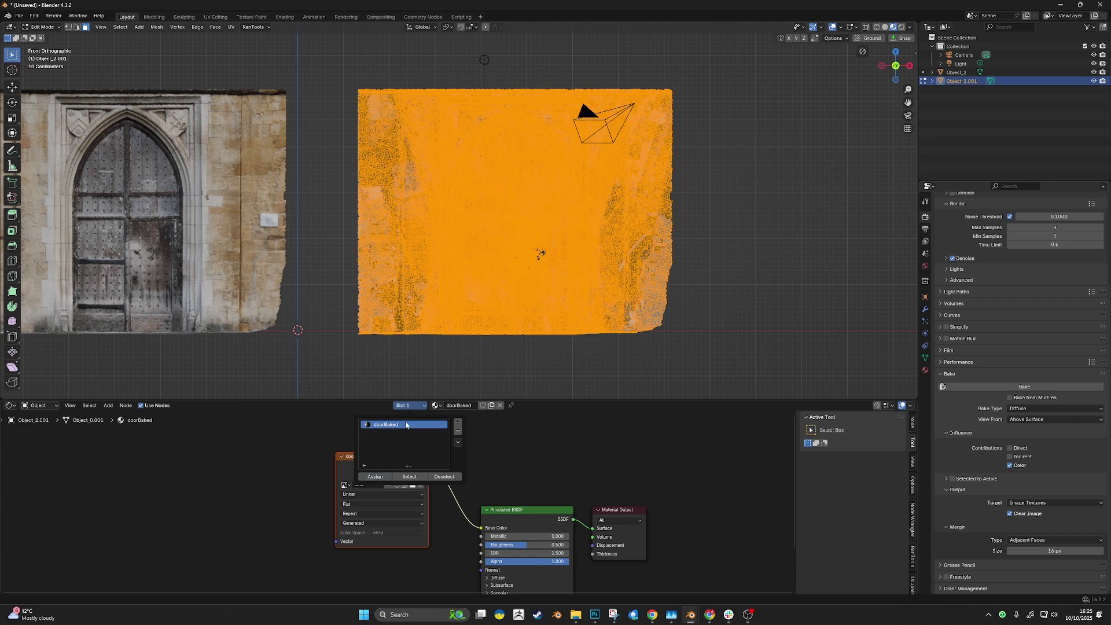
key("Tab")
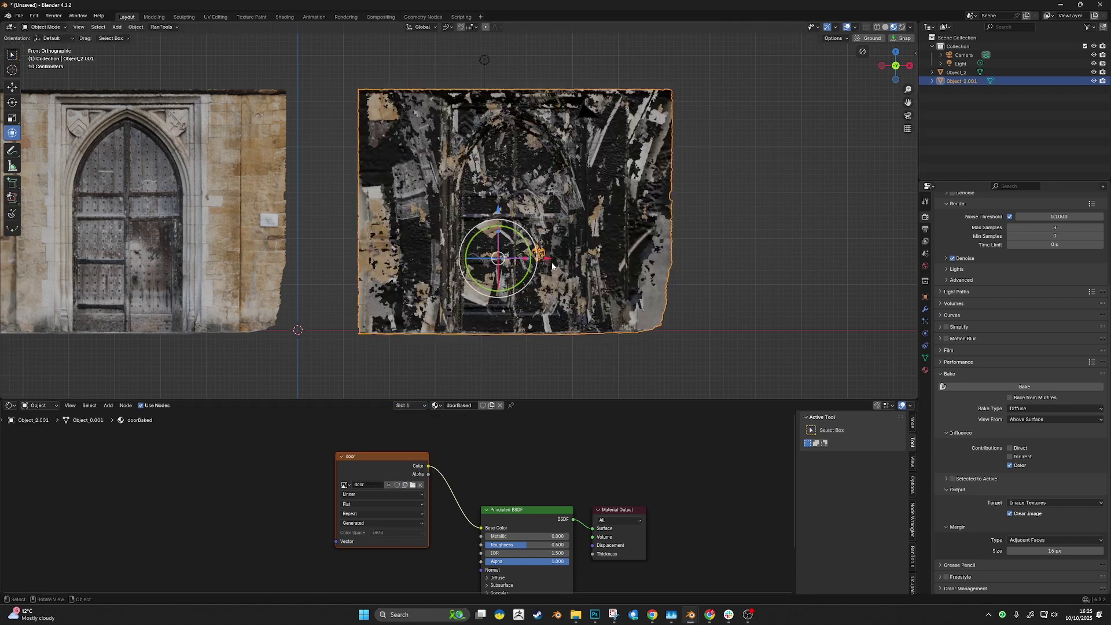
left_click(696, 279)
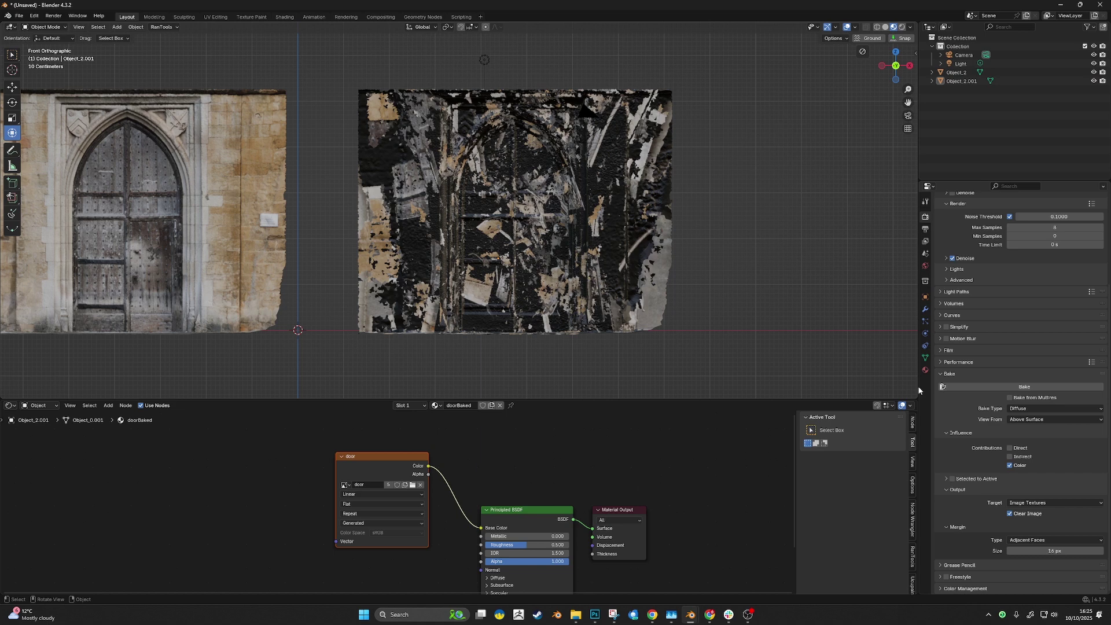
Make UVMap.001 the duplicate mesh's active UV map for rendering
left_click(925, 310)
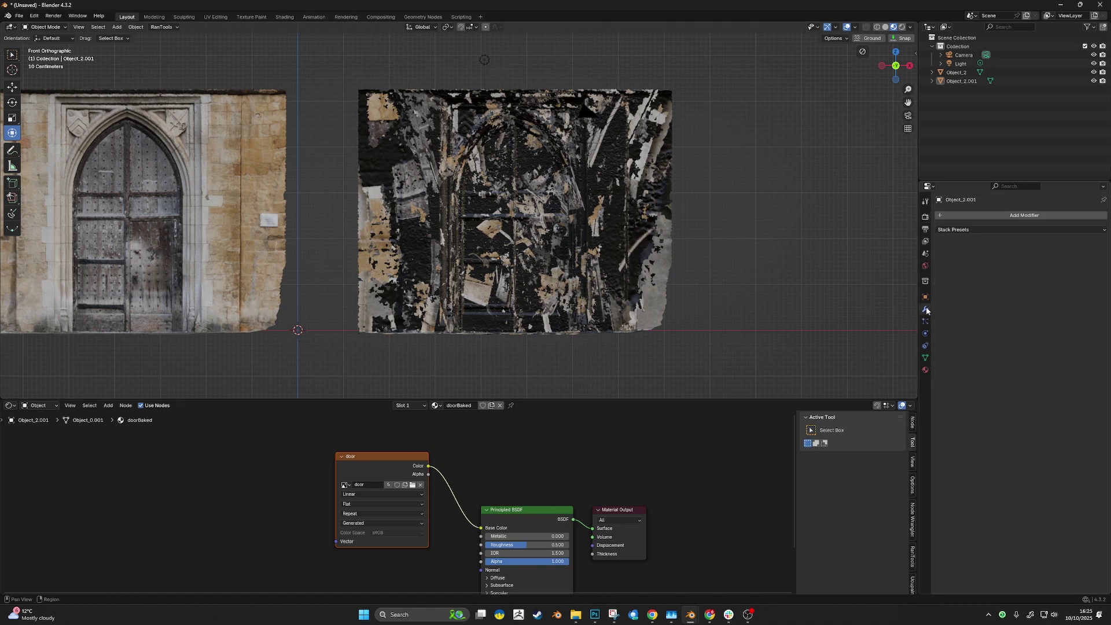
left_click(925, 357)
left_click(1099, 360)
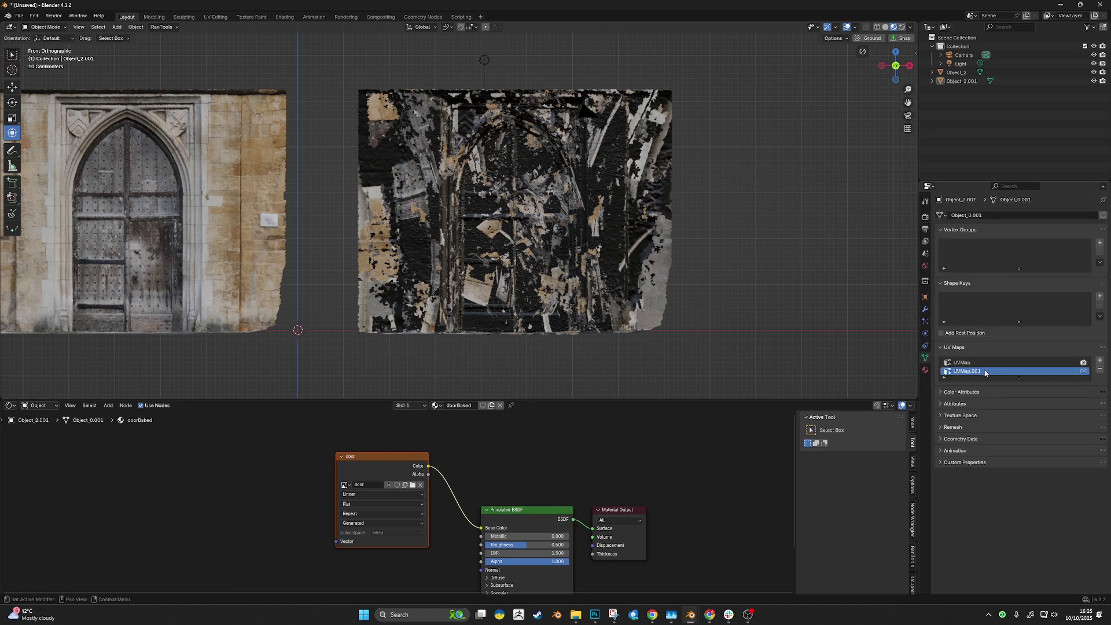
left_click(1083, 371)
Delete the duplicate's original UVMap and rename the remaining UV map to UVMap
left_click(960, 362)
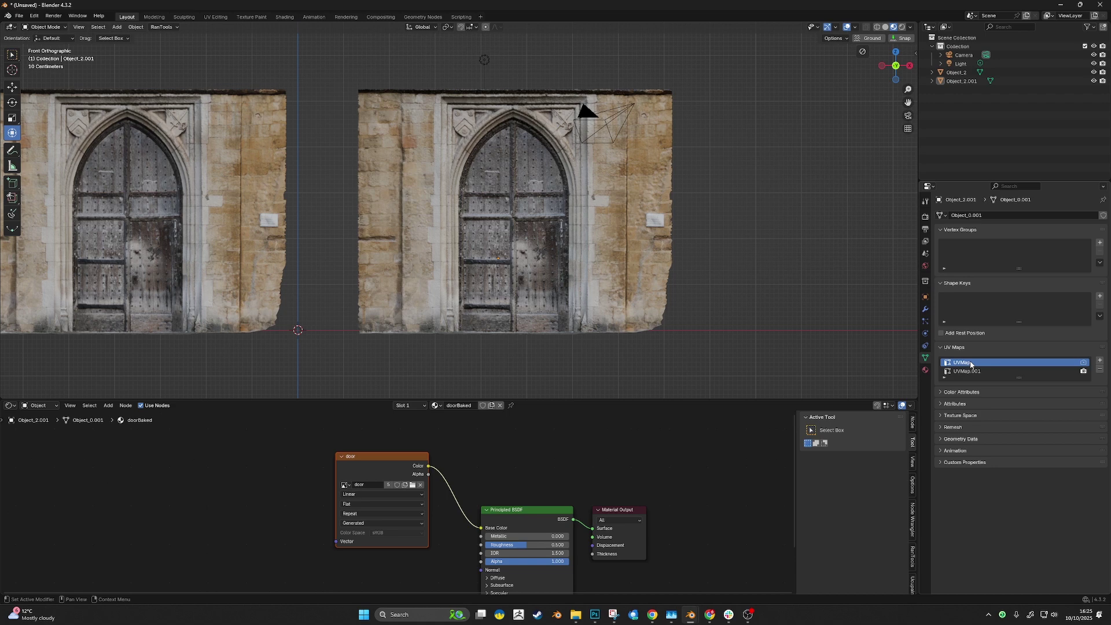
left_click(1099, 368)
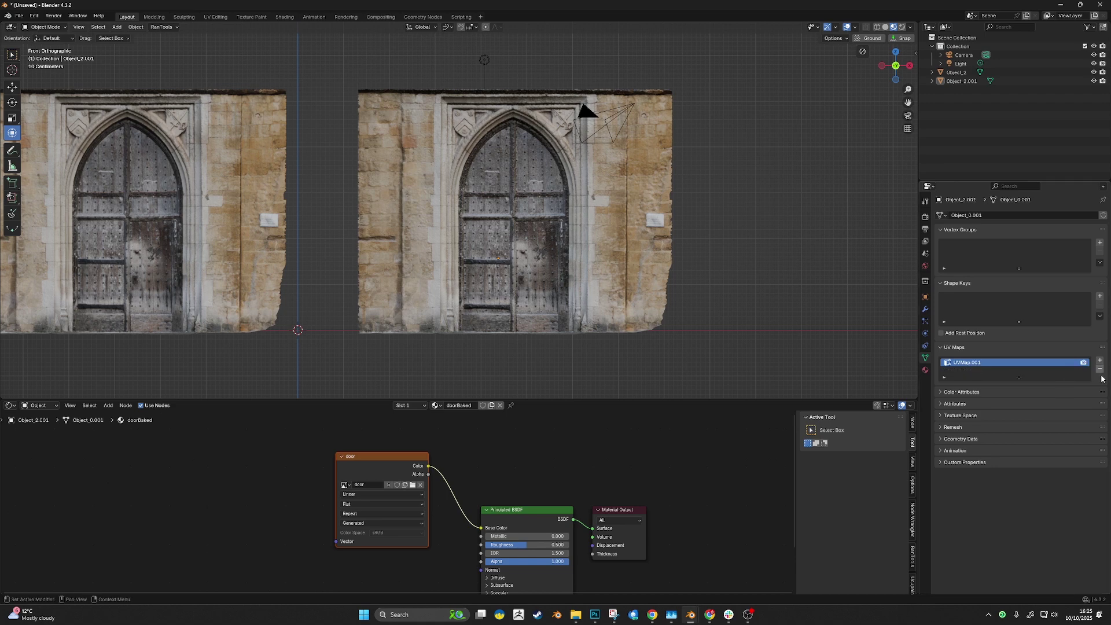
double_click(969, 365)
key("BackSpace")
key("Return")
Compare the baked texture on the duplicate with the original door mesh up close
scroll(471, 255, "down", 1)
middle_click_drag(470, 255, 790, 265)
scroll(560, 260, "up", 4)
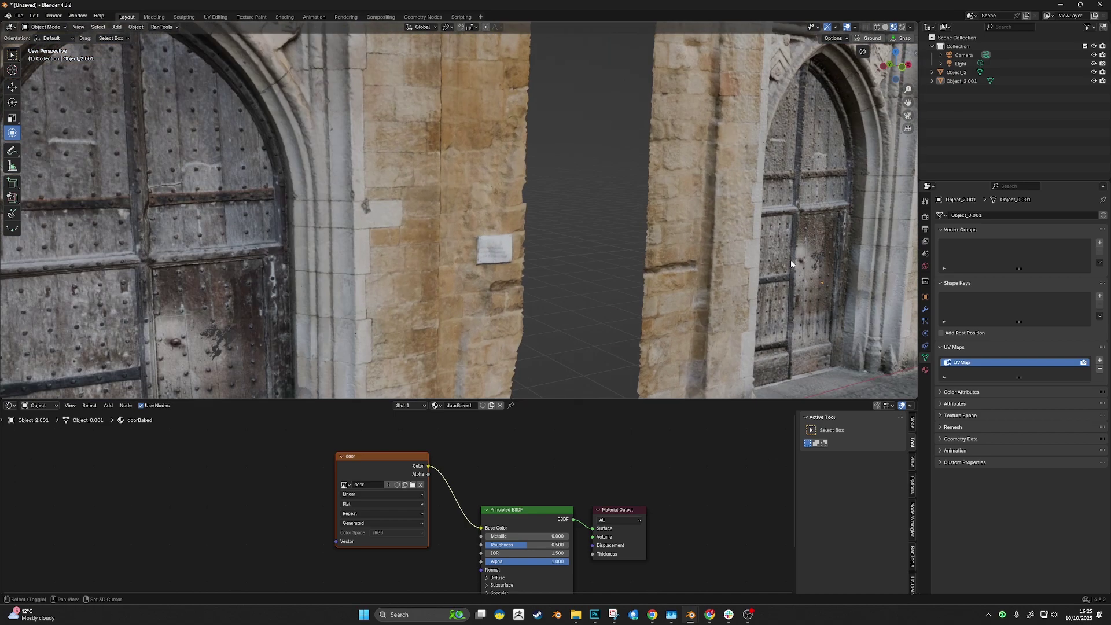
scroll(790, 263, "down", 5)
middle_click_drag(650, 252, 575, 267)
left_click(575, 268)
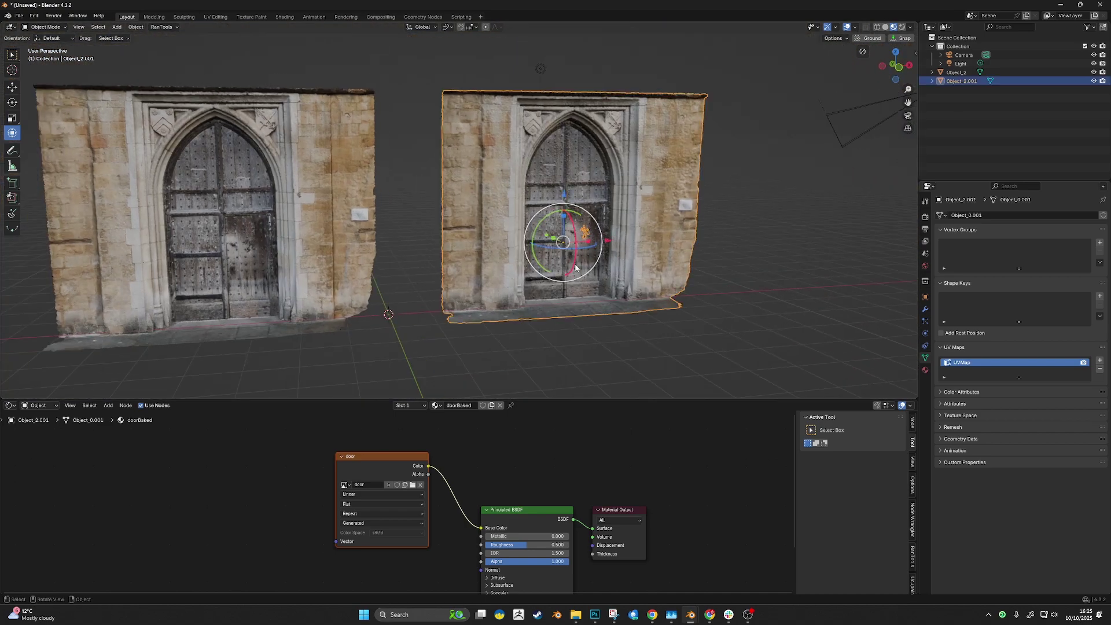
scroll(575, 268, "up", 2)
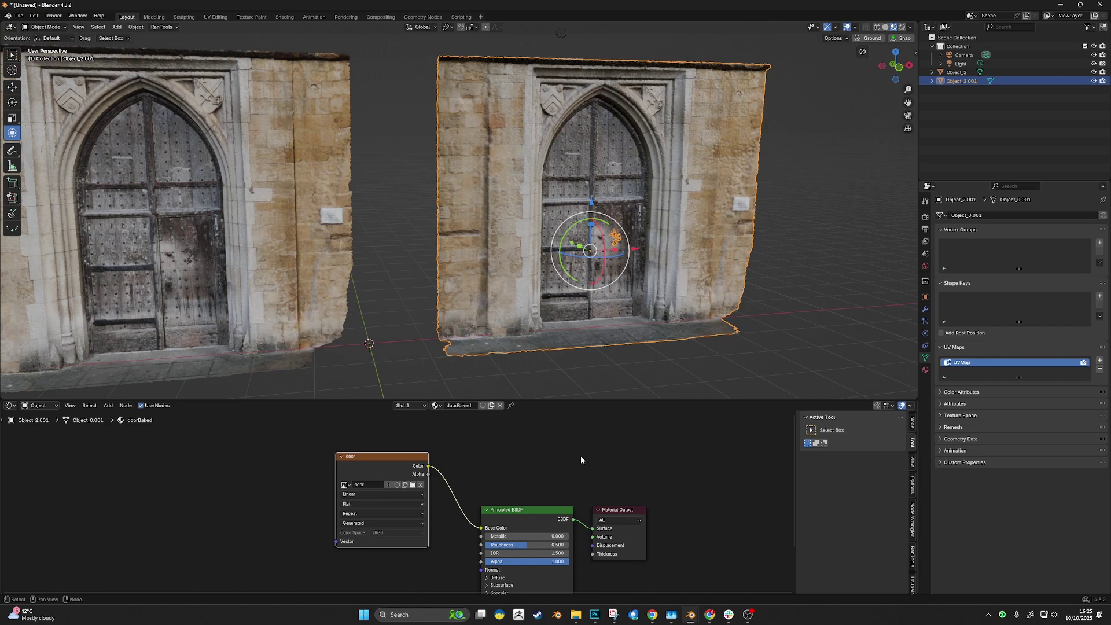
Check the door image node's properties and resolution, and view the baked duplicate from the front
left_click(912, 428)
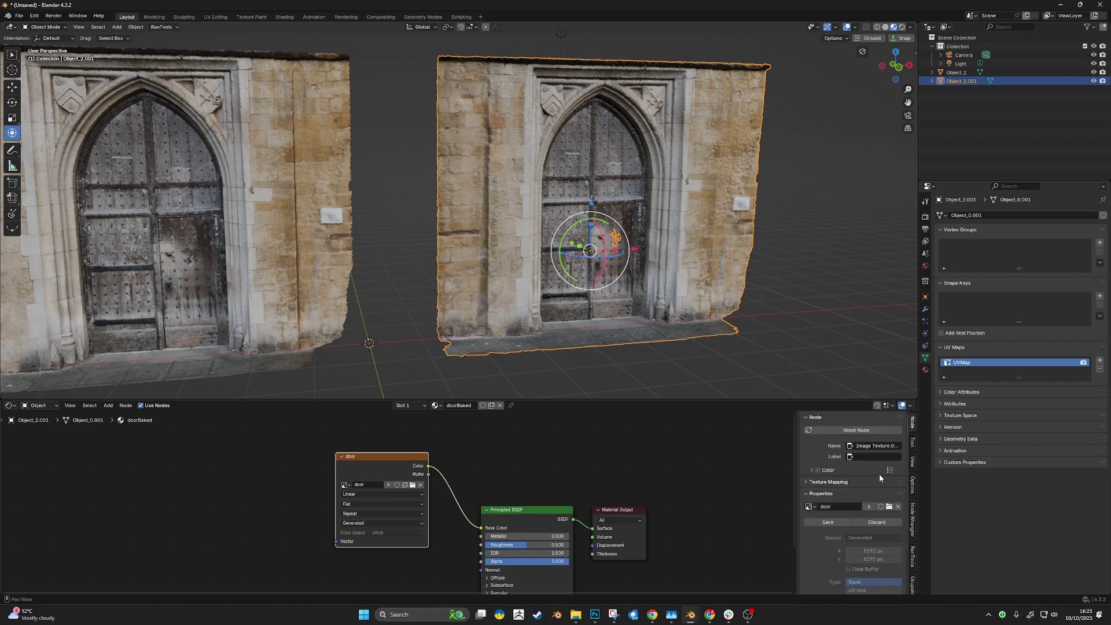
scroll(880, 477, "down", 2)
scroll(565, 274, "up", 4)
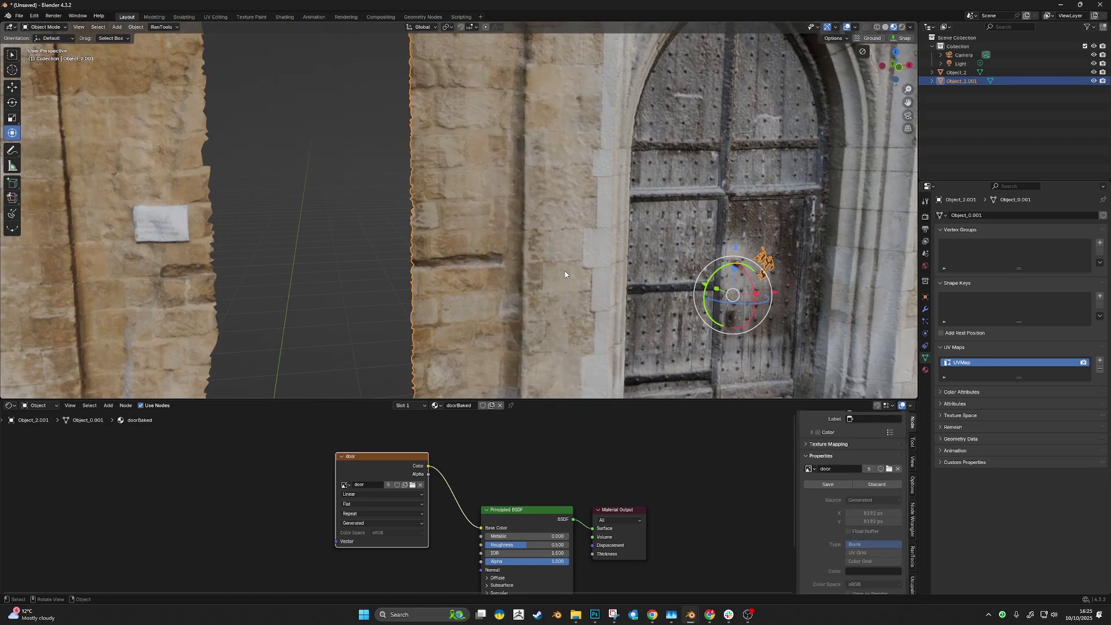
key("KP_1")
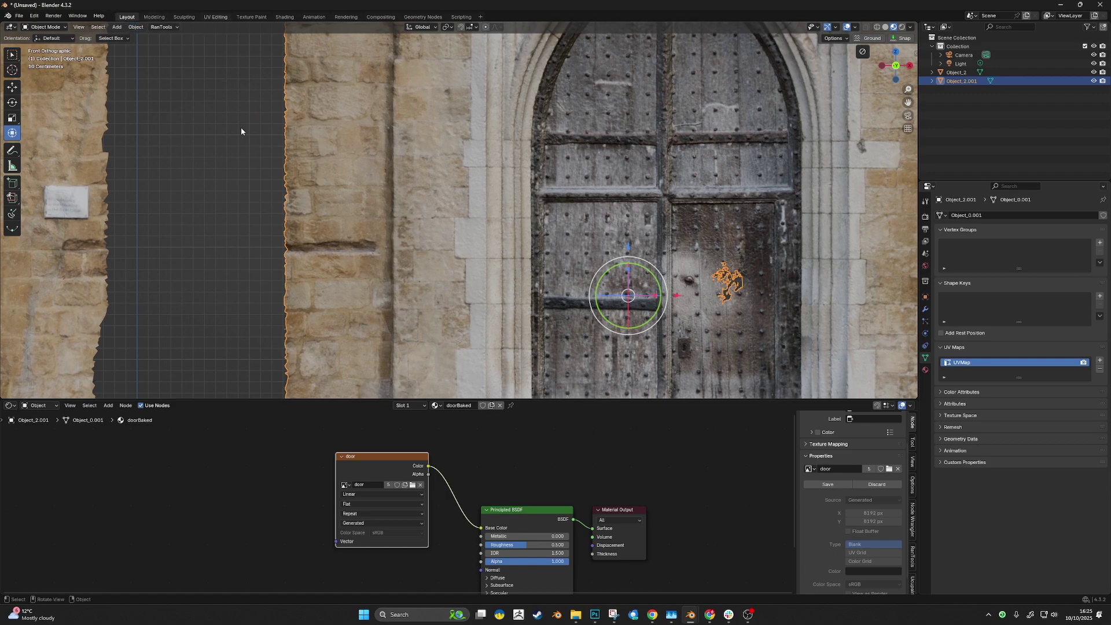
Switch to the UV Editing workspace and examine the baked door texture's layout and fine detail
key("ctrl+Page_Down")
key("ctrl+Page_Down")
key("ctrl+Page_Down")
scroll(232, 318, "down", 5)
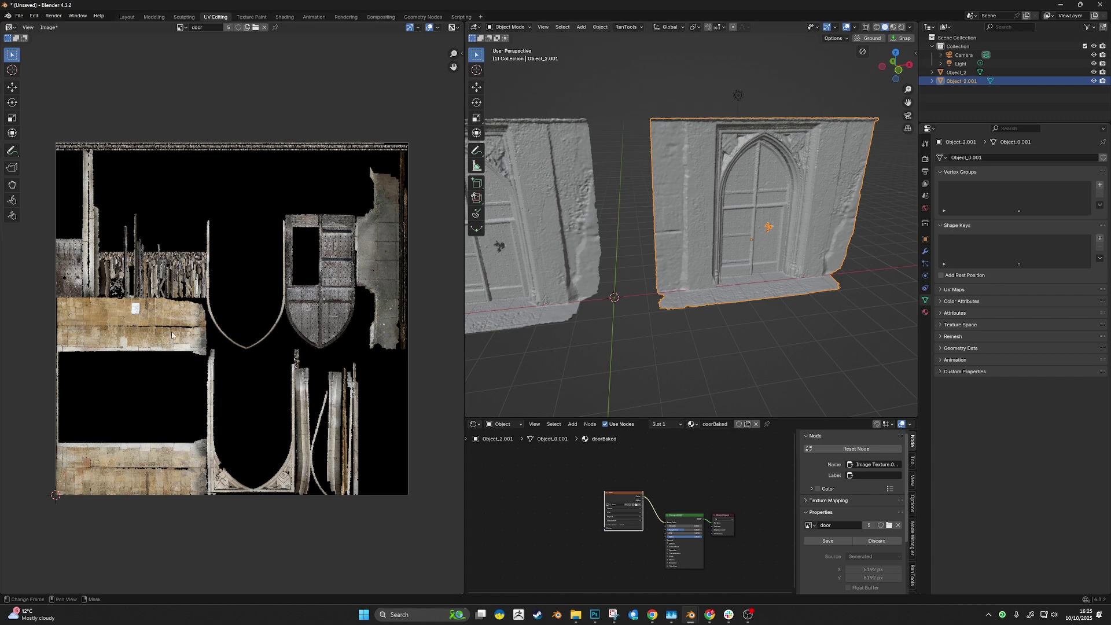
scroll(172, 335, "up", 2)
scroll(204, 285, "down", 2)
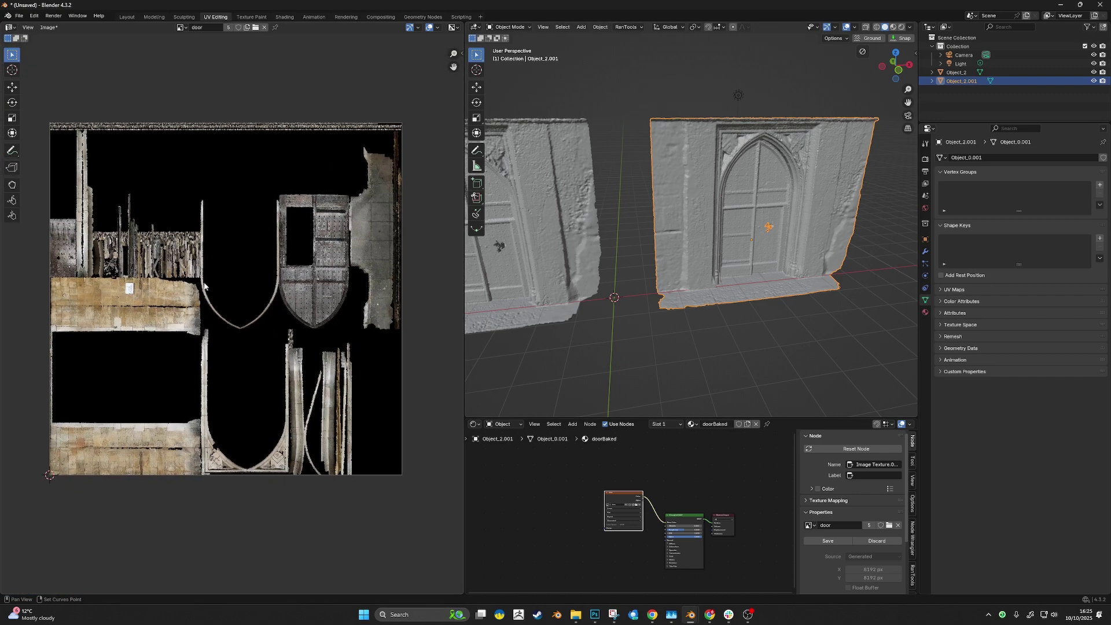
scroll(290, 315, "up", 3)
middle_click_drag(357, 267, 243, 365)
scroll(283, 321, "down", 3)
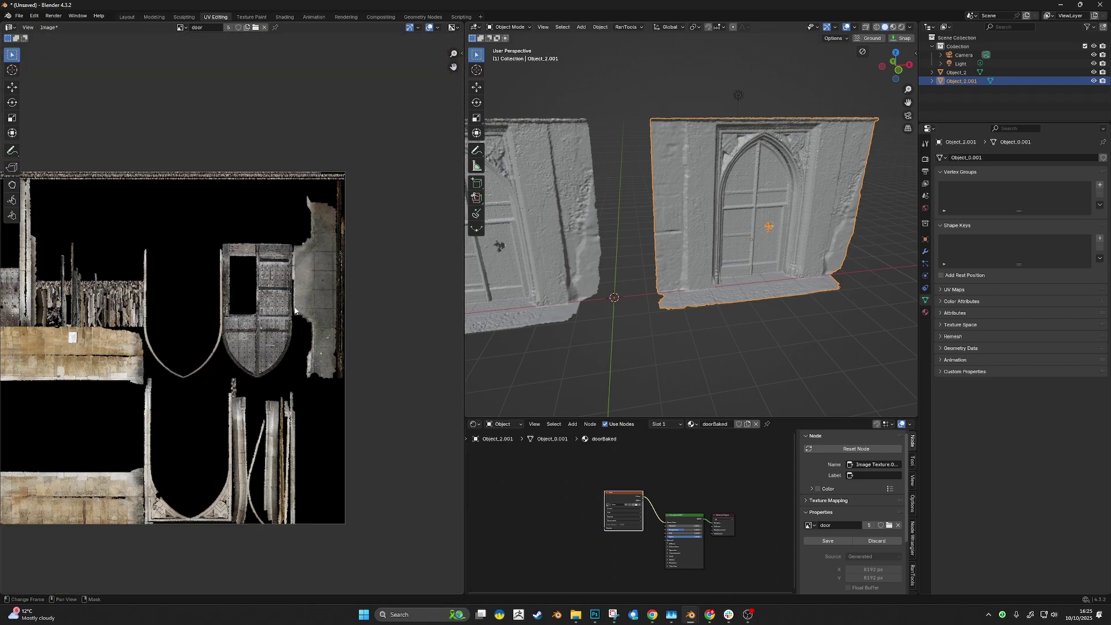
scroll(280, 311, "up", 7)
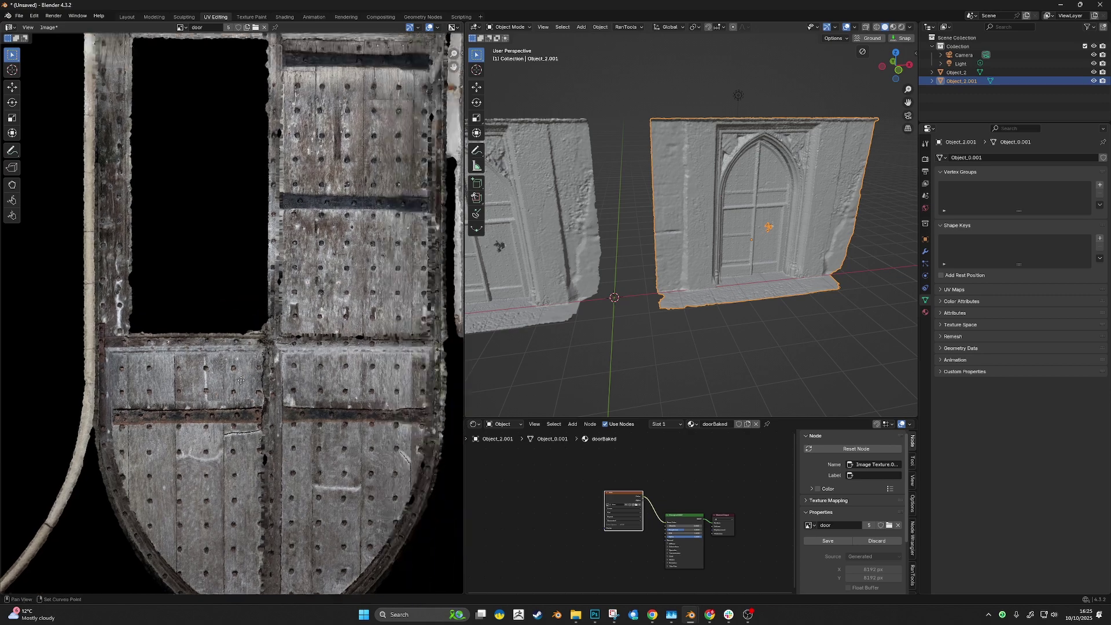
Examine the baked atlas from the door planks to the stone wall, arch and trim islands, including its overall layout
middle_click_drag(366, 214, 351, 226)
scroll(322, 129, "down", 3)
middle_click_drag(266, 261, 306, 132)
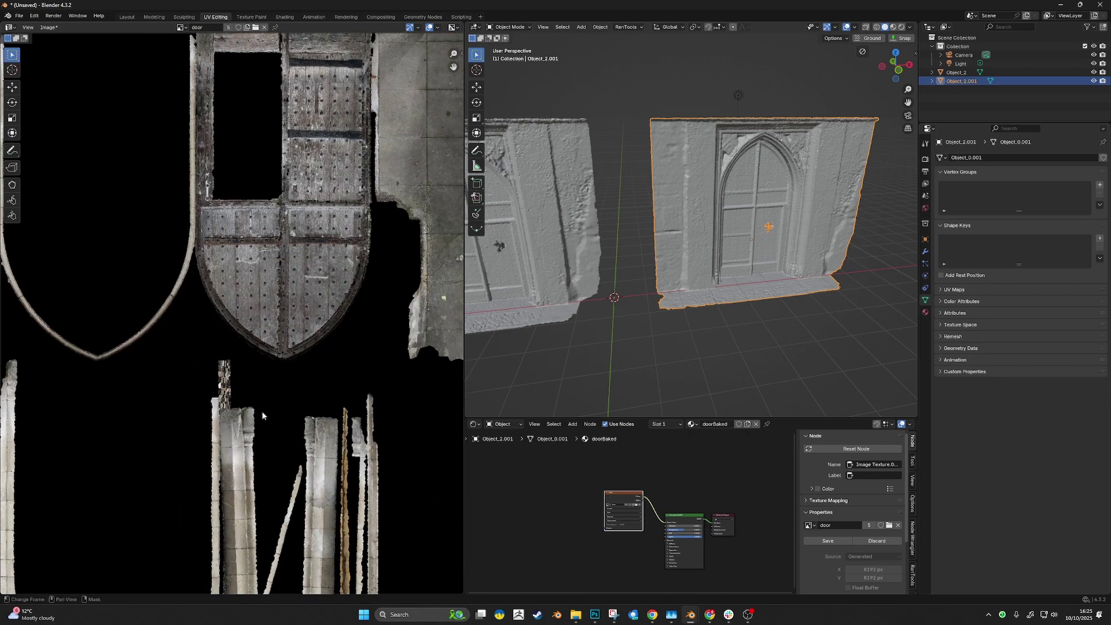
middle_click_drag(263, 415, 294, 251)
scroll(295, 260, "down", 1)
scroll(294, 262, "down", 2)
middle_click_drag(247, 285, 255, 311)
middle_click_drag(181, 397, 238, 405)
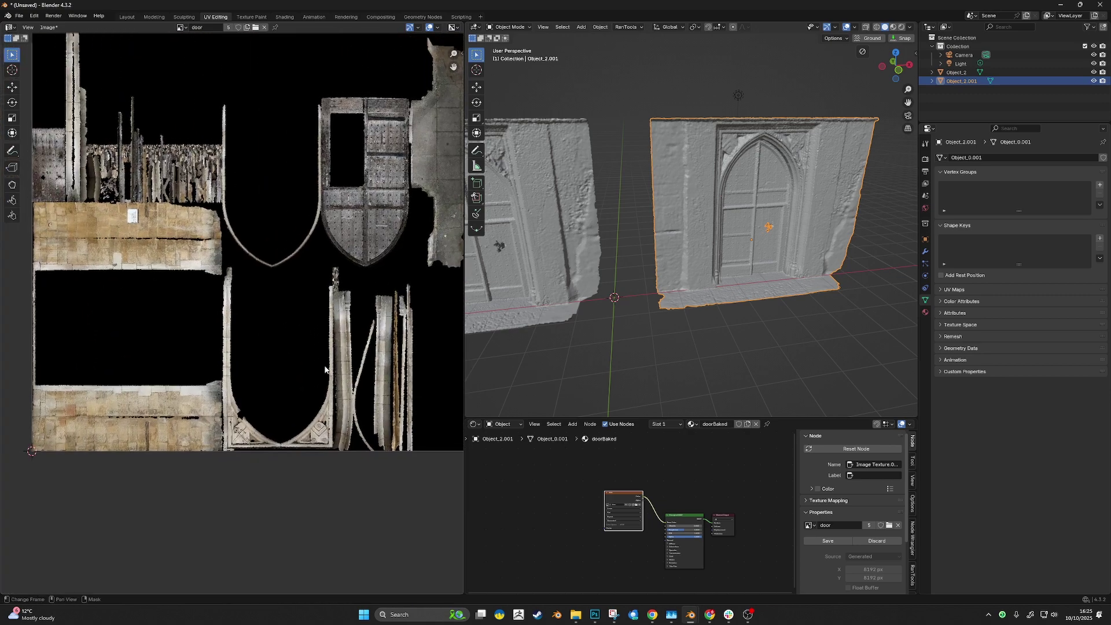
middle_click_drag(168, 344, 261, 318)
middle_click_drag(251, 222, 231, 313)
scroll(231, 313, "up", 3)
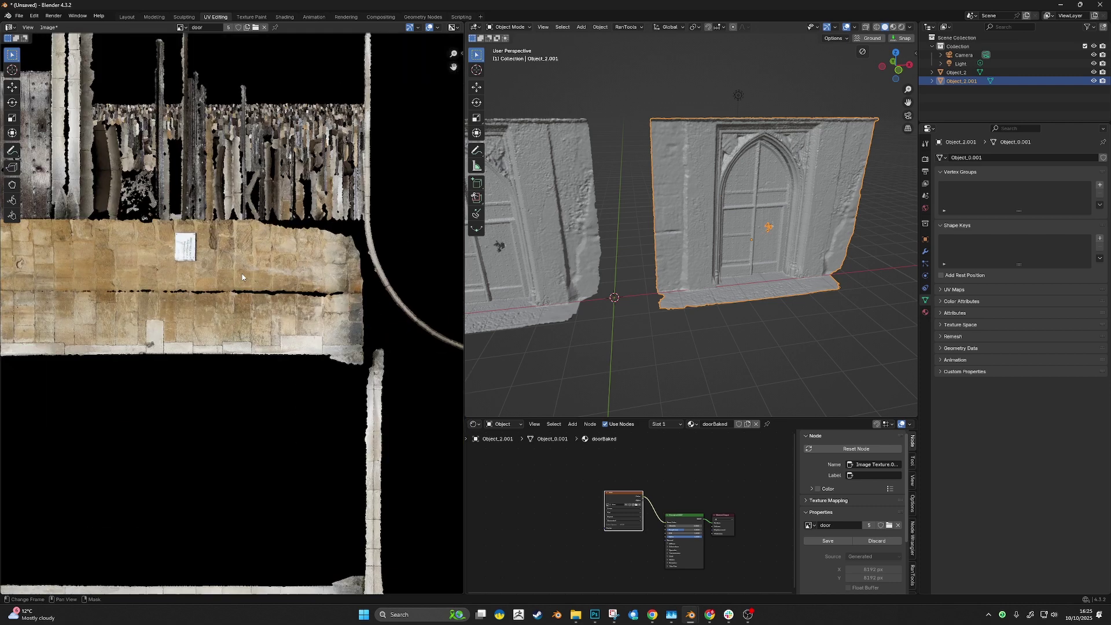
middle_click_drag(196, 157, 202, 309)
scroll(216, 313, "down", 2)
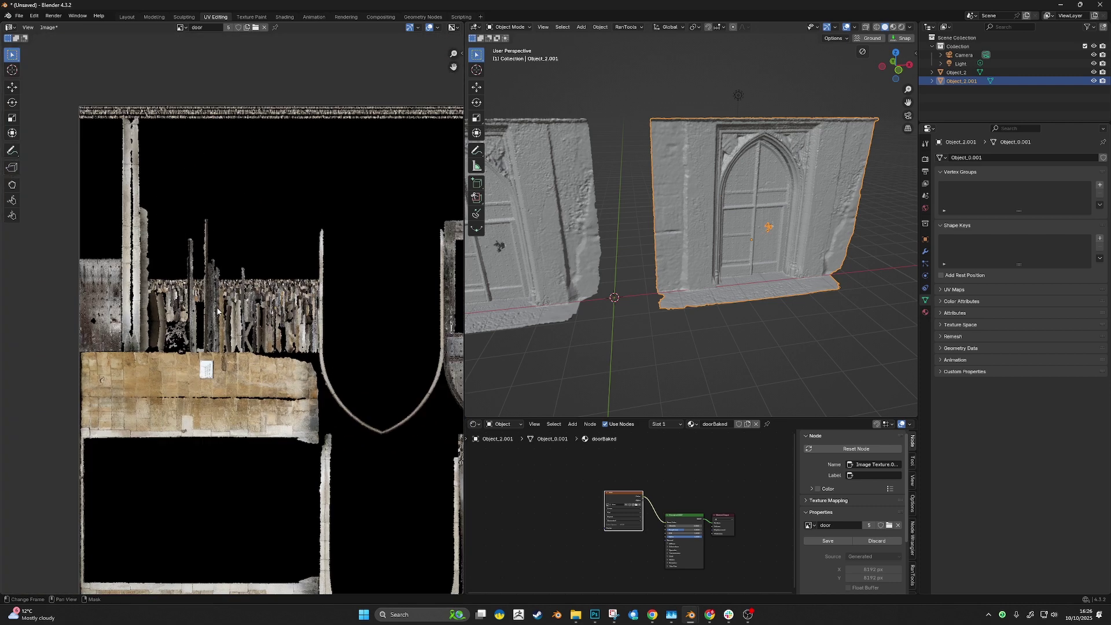
middle_click_drag(217, 311, 172, 297)
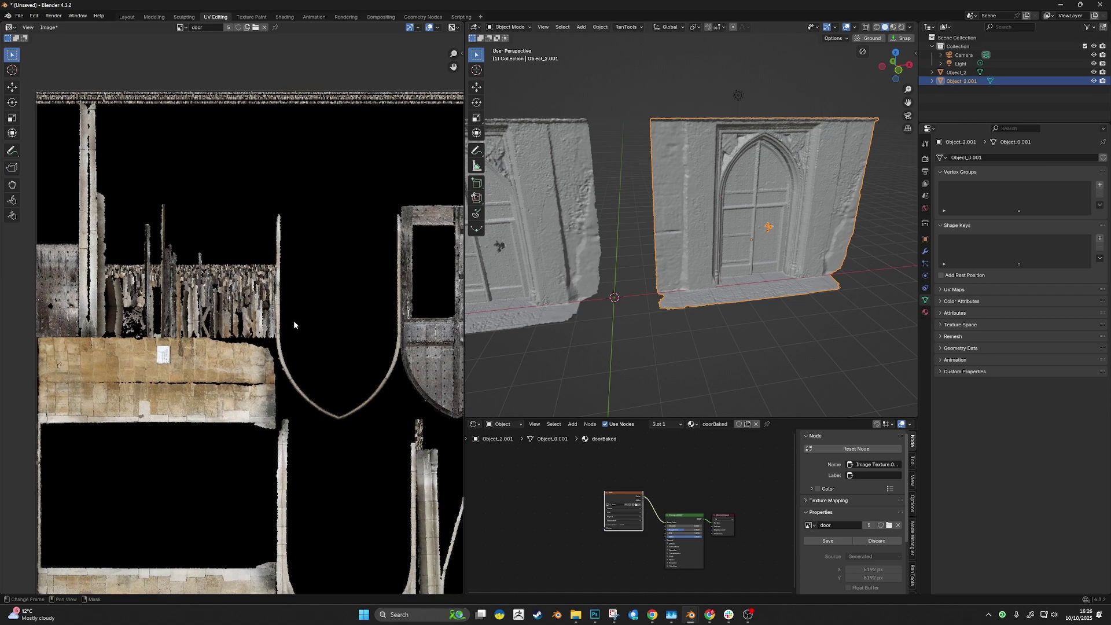
middle_click_drag(324, 337, 240, 292)
scroll(286, 359, "down", 1)
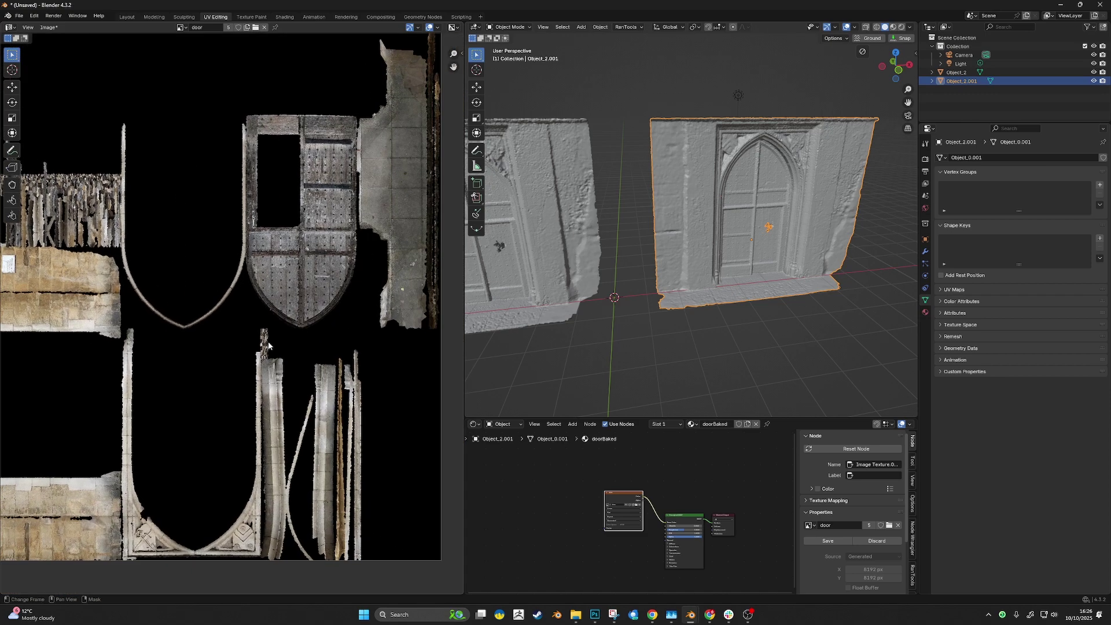
scroll(302, 267, "down", 1)
scroll(225, 314, "down", 1)
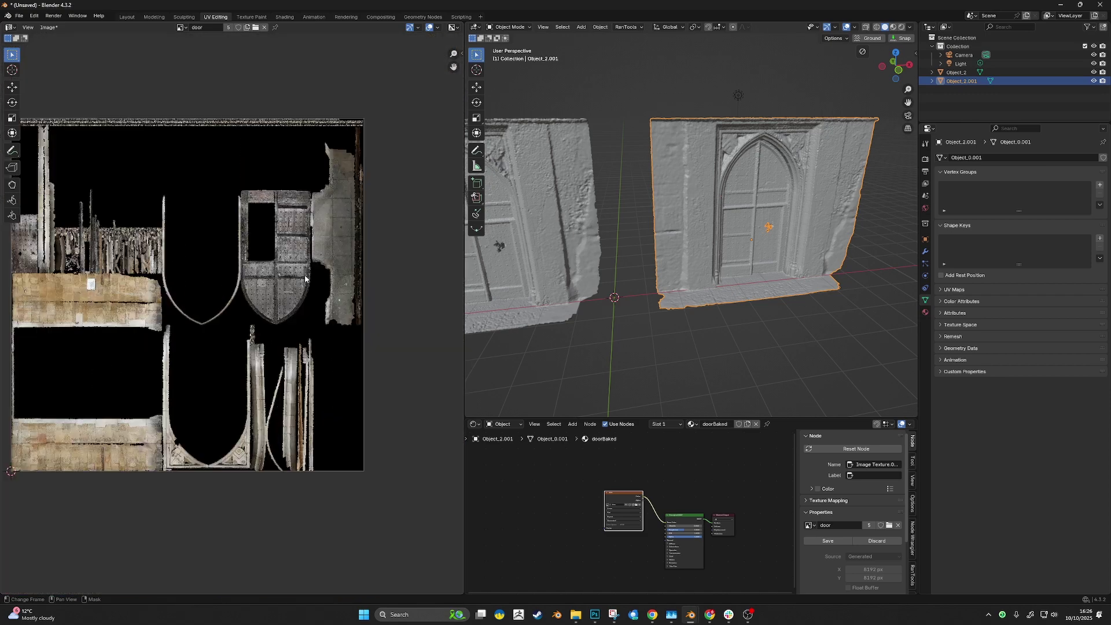
Return to the Layout workspace, clear the selection, and inspect the textured original and baked door meshes from farther away
left_click(126, 16)
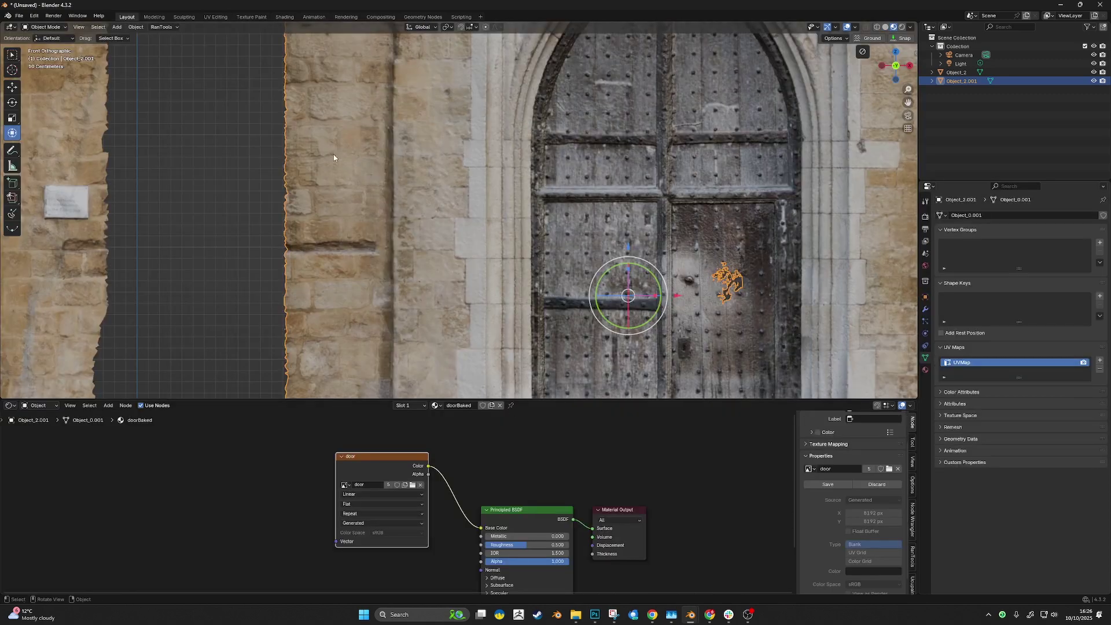
scroll(613, 255, "down", 4)
key("alt+a")
scroll(661, 285, "down", 1)
middle_click_drag(661, 285, 604, 274)
scroll(585, 262, "up", 2)
left_click(584, 261)
scroll(605, 273, "down", 2)
scroll(604, 277, "down", 1)
left_click(612, 310)
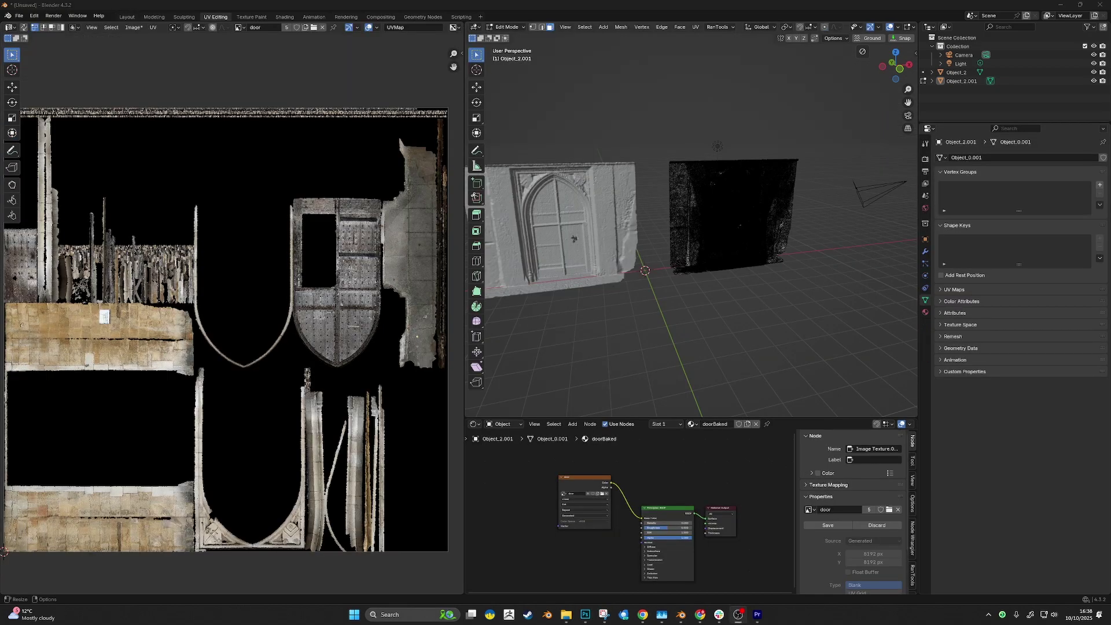
scroll(308, 421, "down", 2)
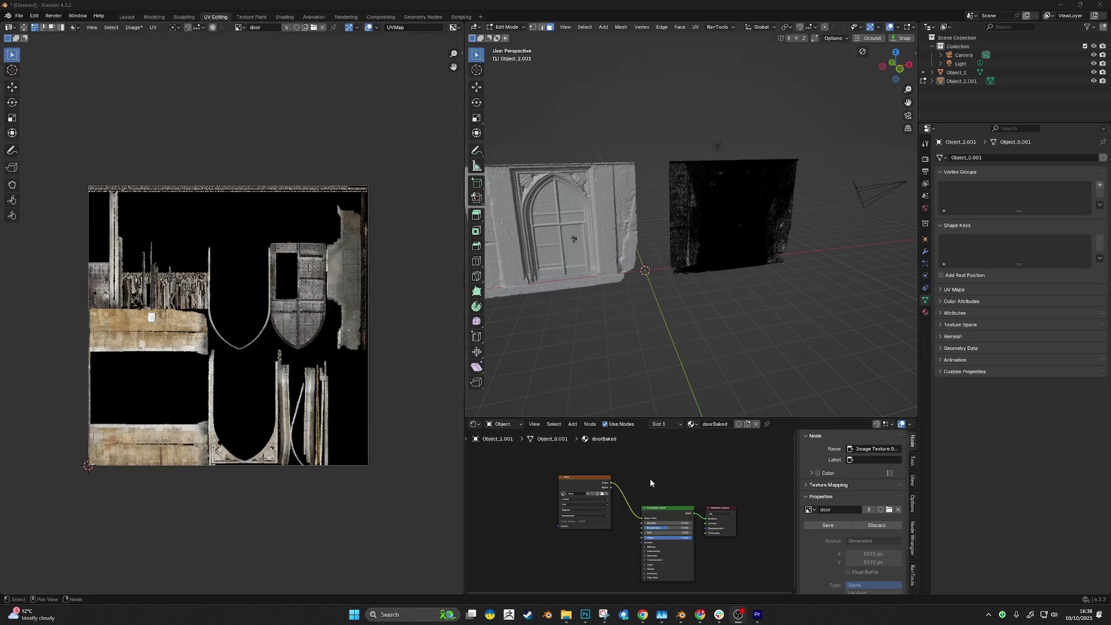
scroll(650, 486, "up", 1)
scroll(273, 305, "up", 2)
scroll(281, 315, "down", 1)
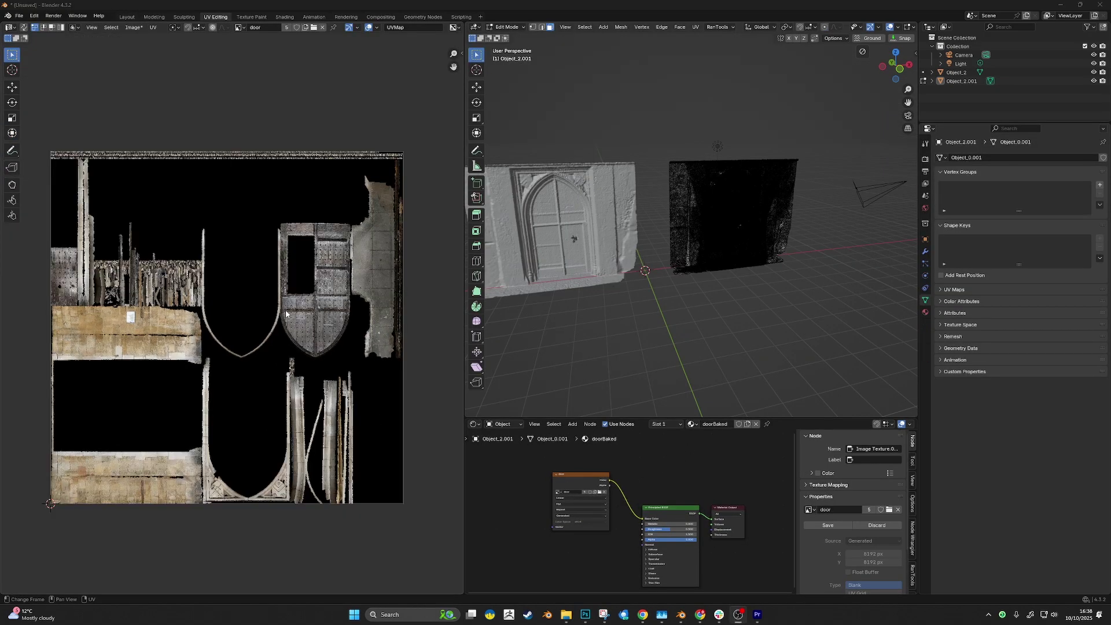
scroll(314, 294, "up", 3)
scroll(314, 289, "down", 2)
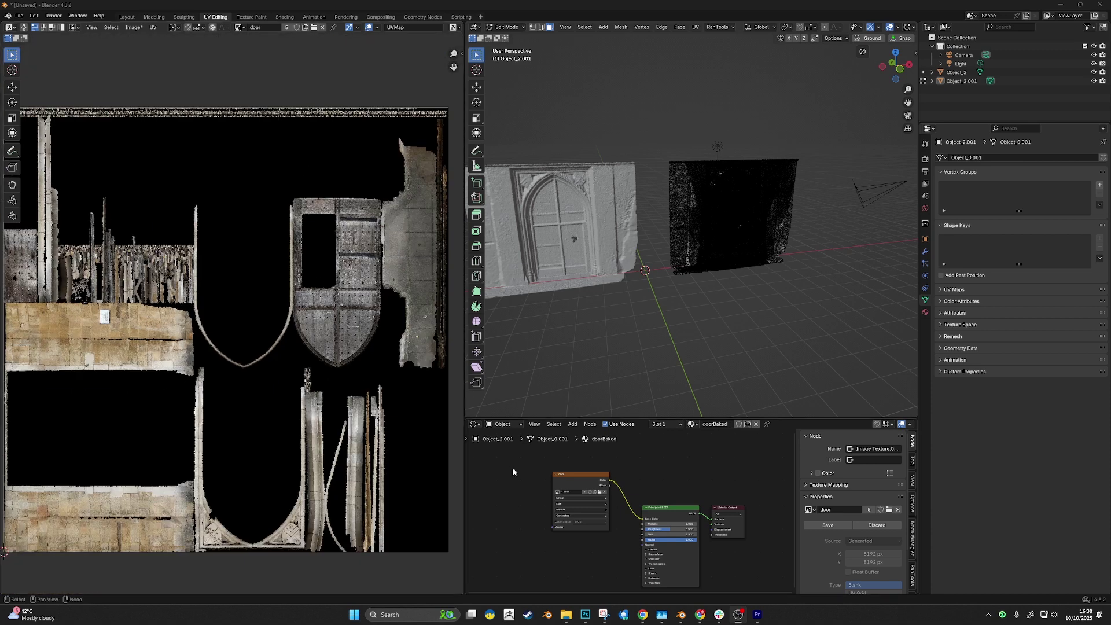
Select the door image node and save the baked image as door.png in the R16 project's Textures folder
left_click(572, 478)
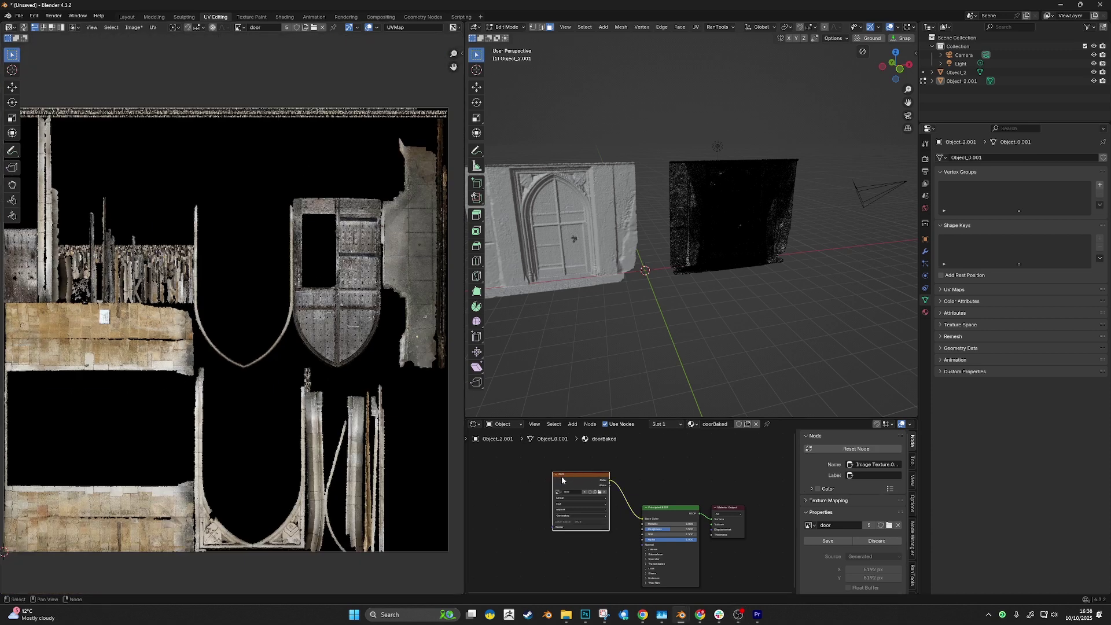
middle_click_drag(180, 180, 198, 185)
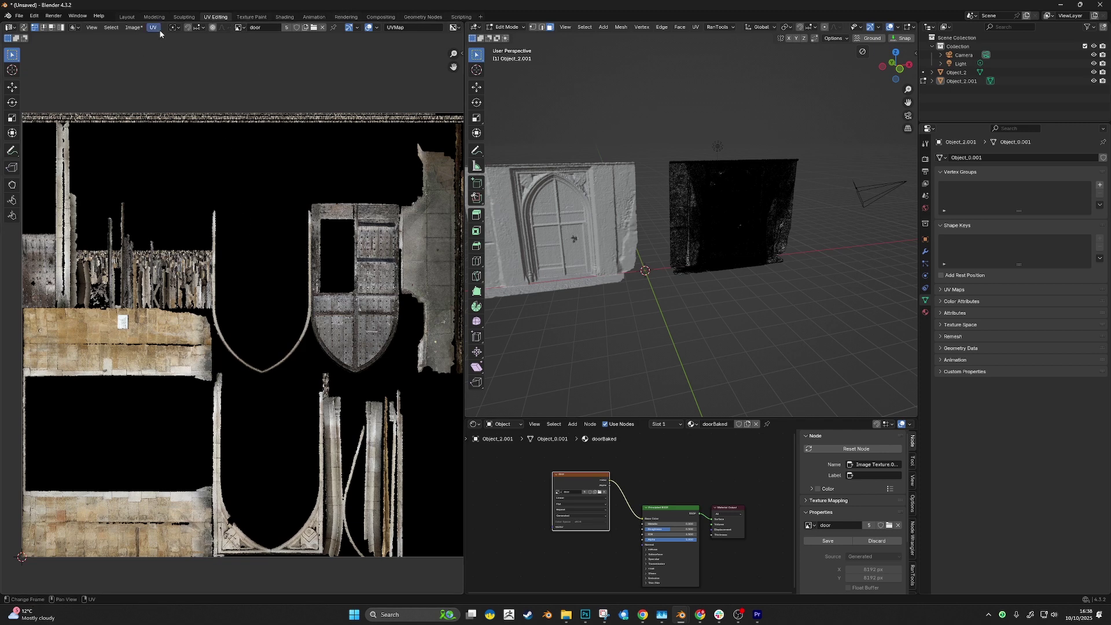
scroll(212, 146, "down", 2)
scroll(173, 104, "up", 2)
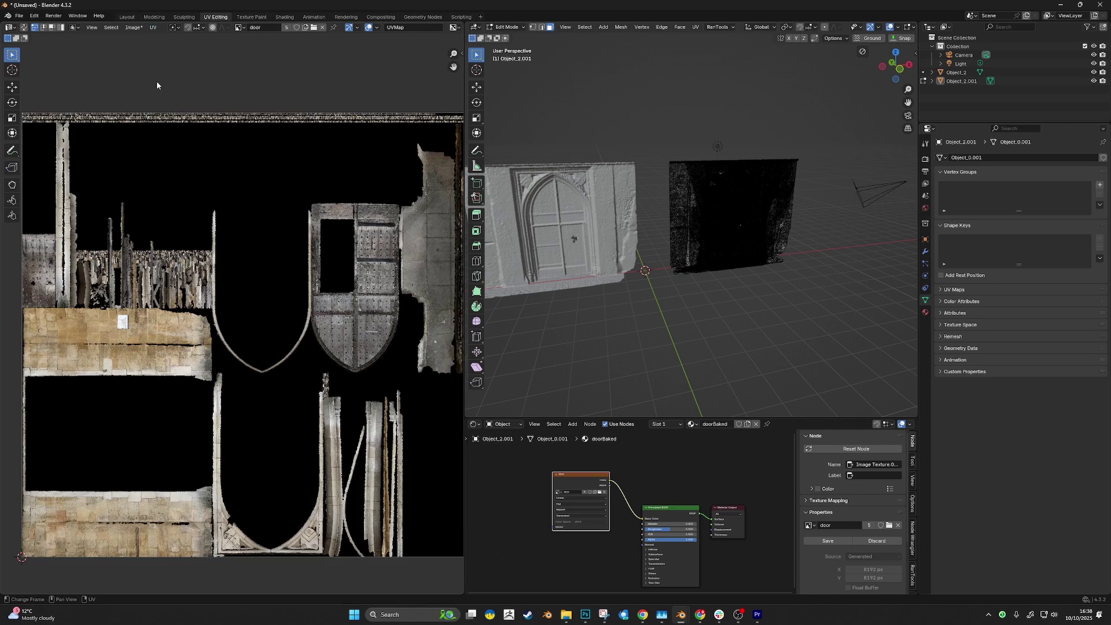
left_click(134, 27)
left_click(168, 131)
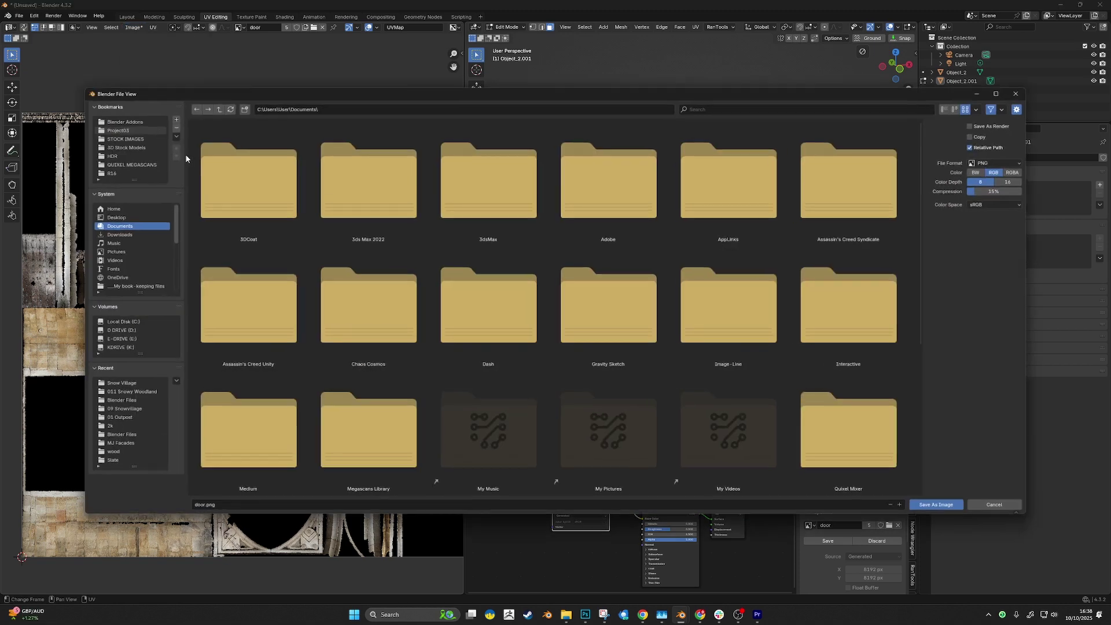
left_click(128, 170)
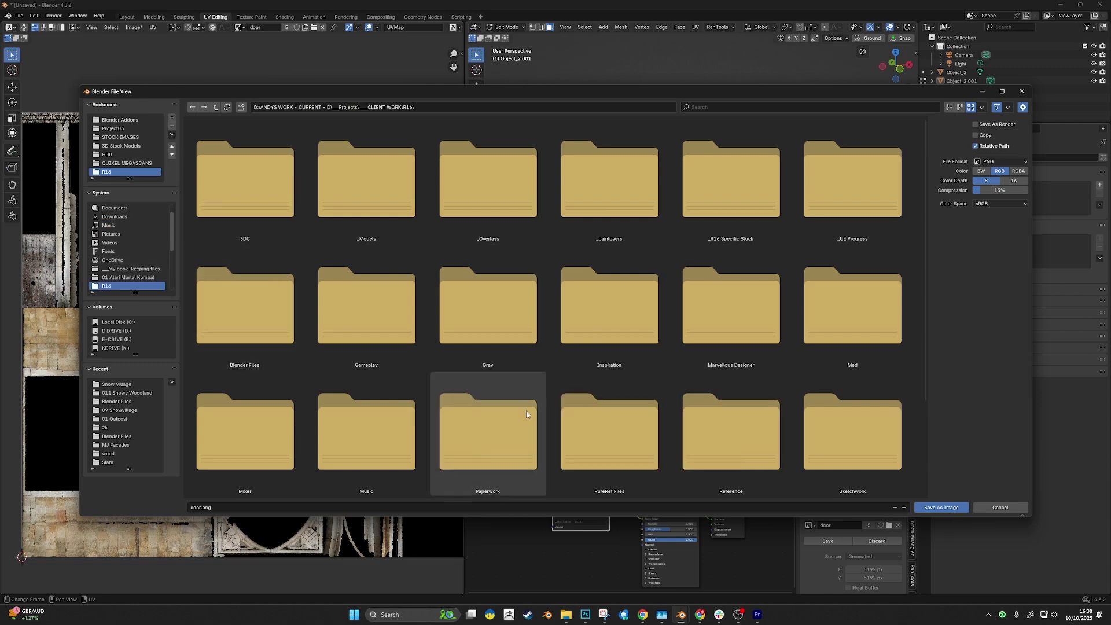
scroll(503, 393, "down", 3)
left_click(366, 430)
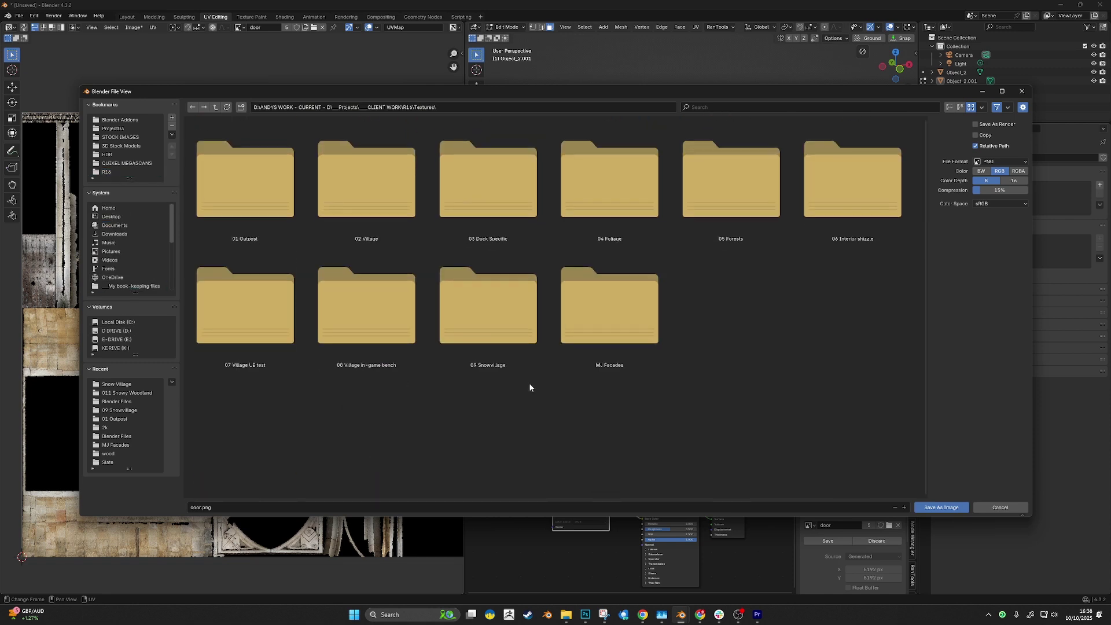
left_click(211, 507)
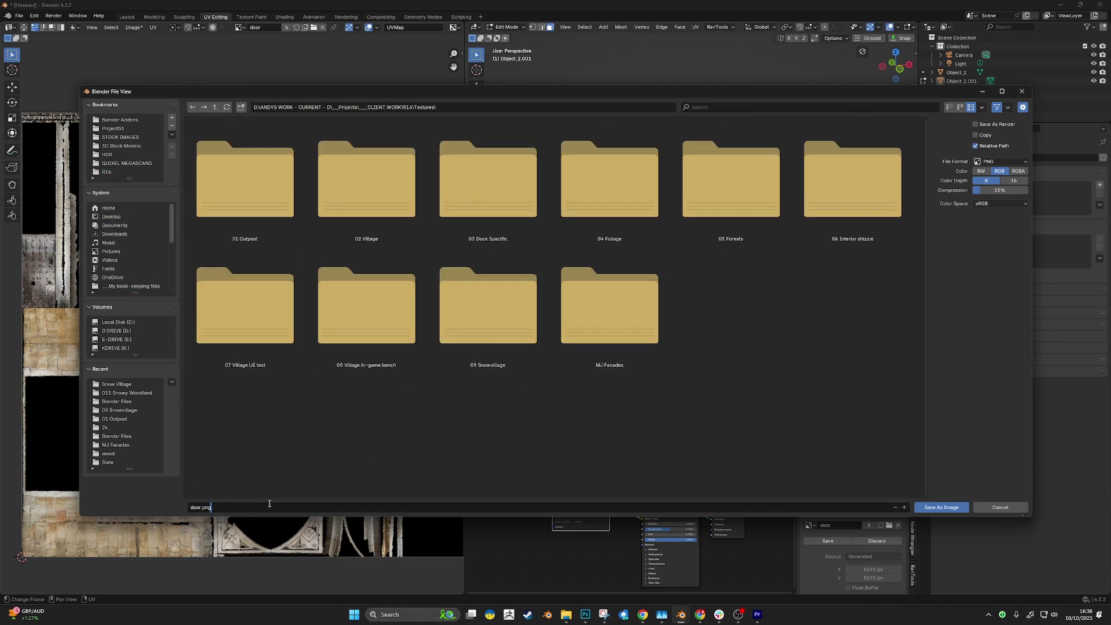
left_click(941, 509)
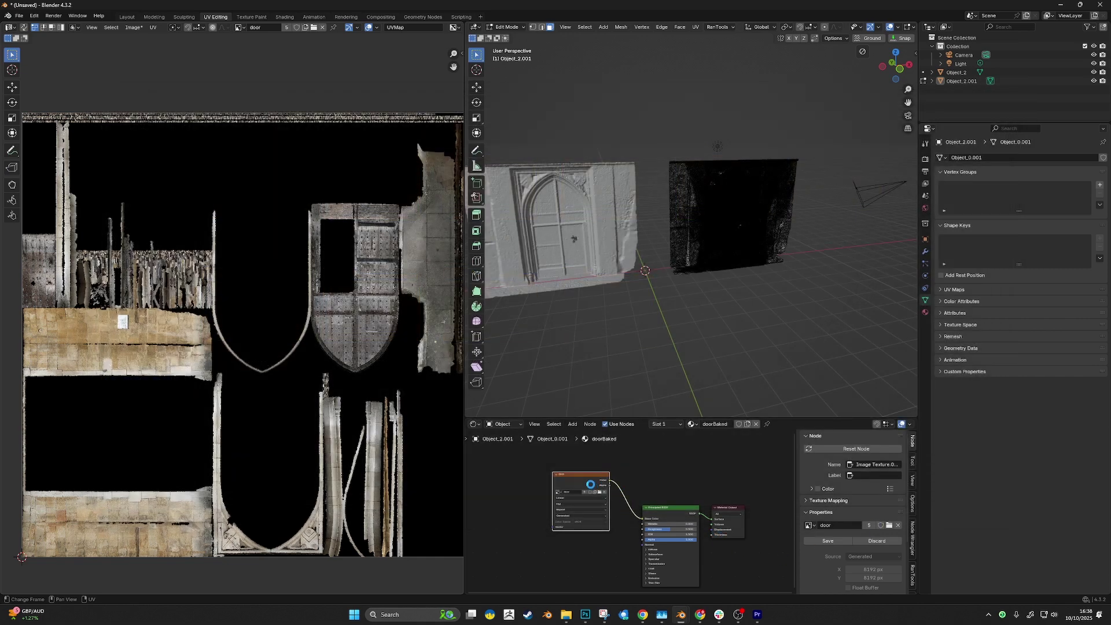
Load the saved door.png from the Textures folder into the doorBaked material's image texture node
scroll(564, 488, "up", 4)
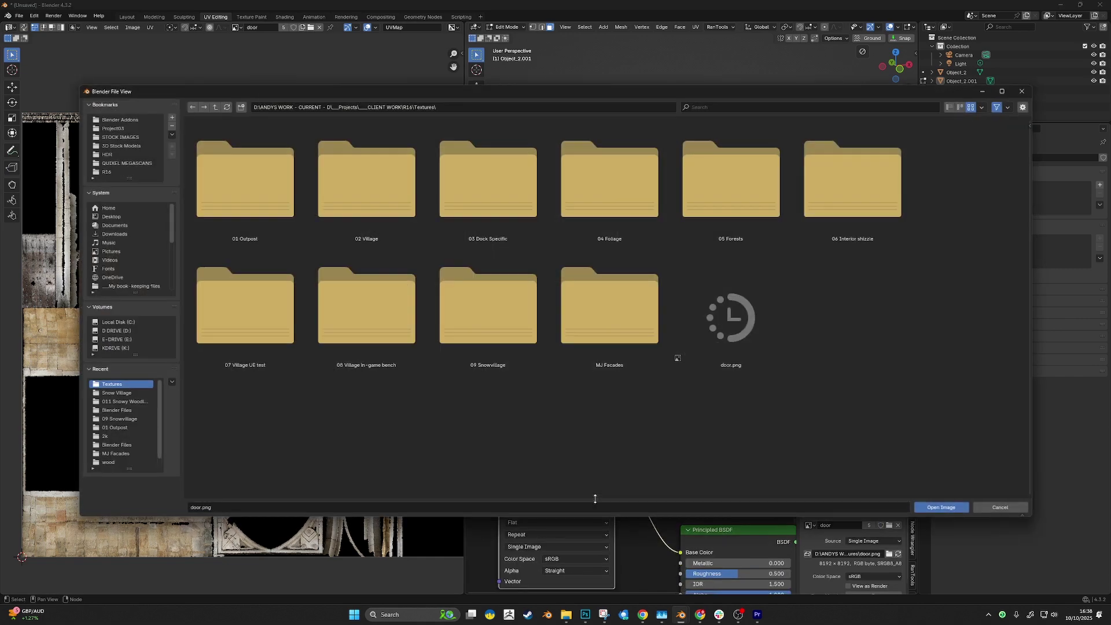
left_click(742, 313)
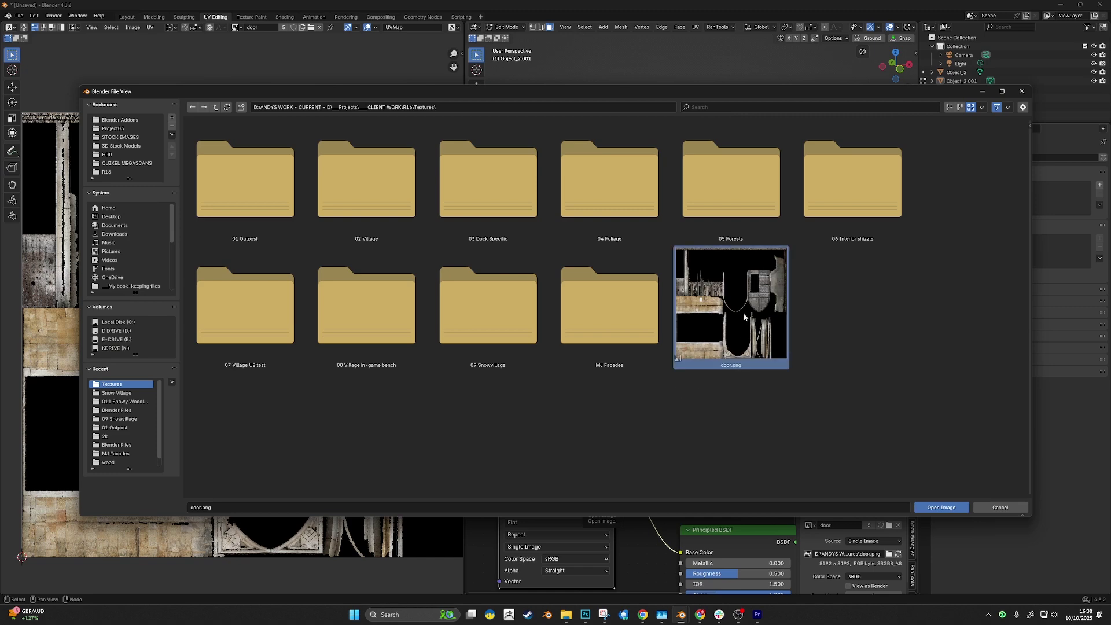
left_click(941, 507)
scroll(576, 485, "down", 2)
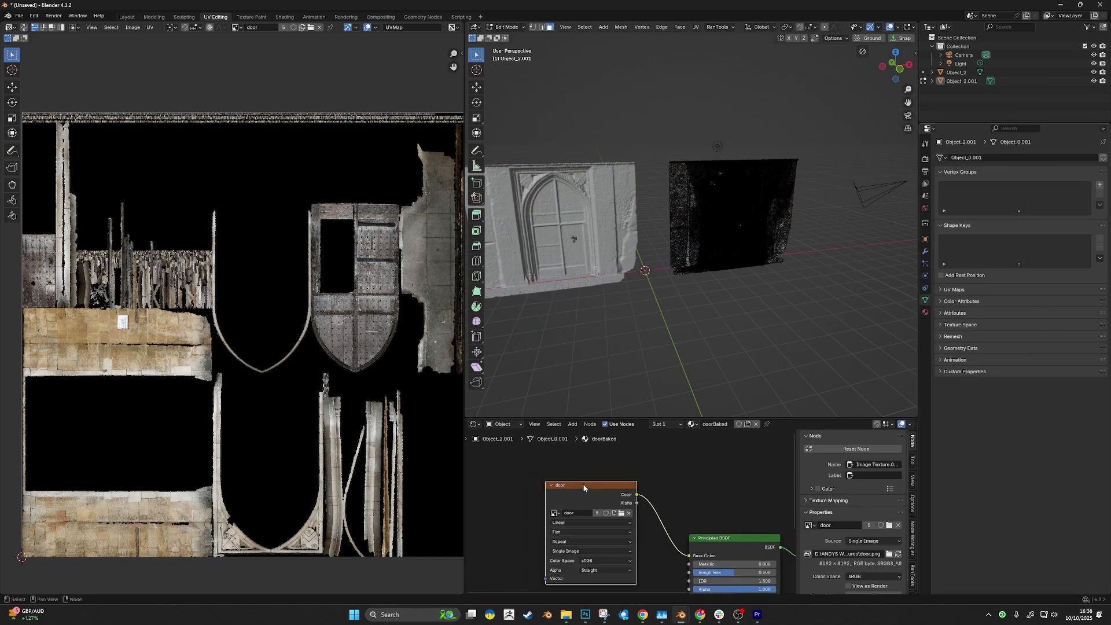
scroll(570, 463, "down", 1)
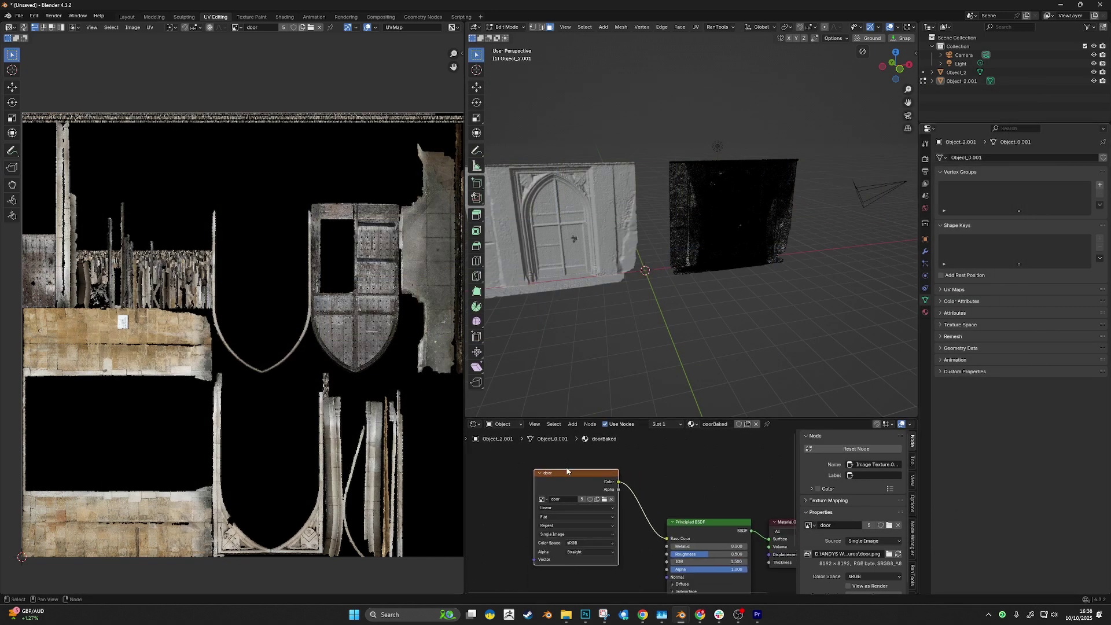
scroll(569, 465, "down", 1)
middle_click_drag(622, 487, 593, 462)
scroll(602, 367, "down", 2)
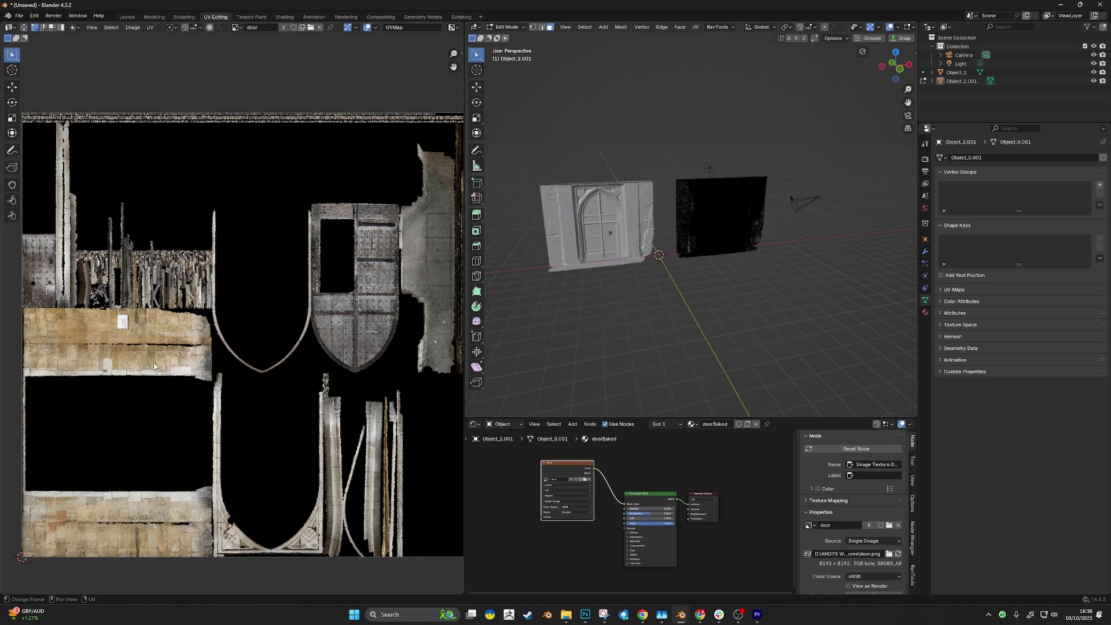